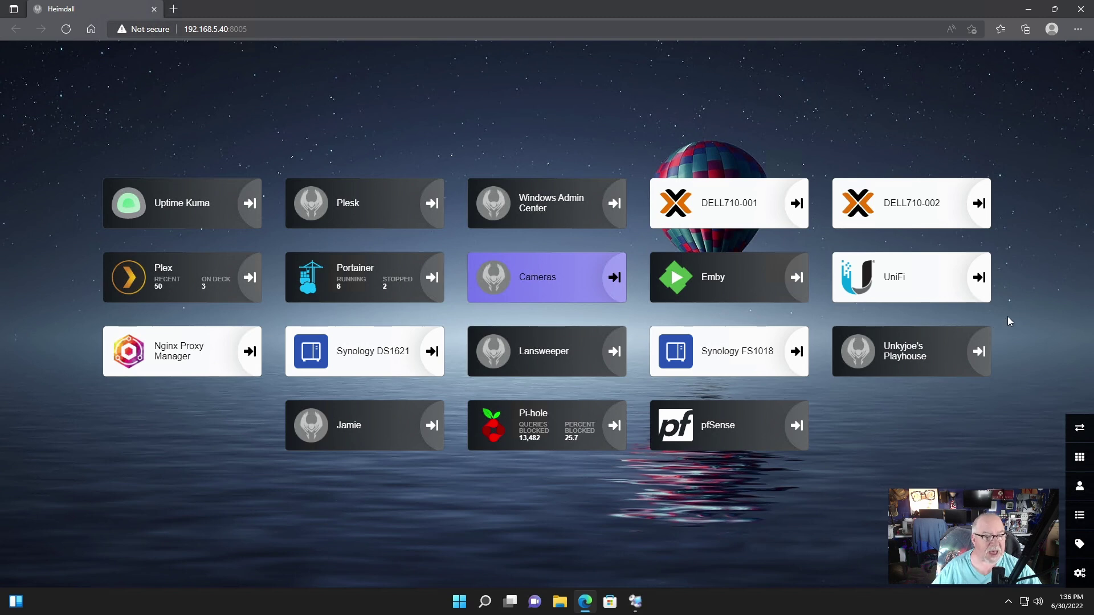
Step: Bring the Remote Desktop Connection Manager window to the front from the taskbar
click(641, 601)
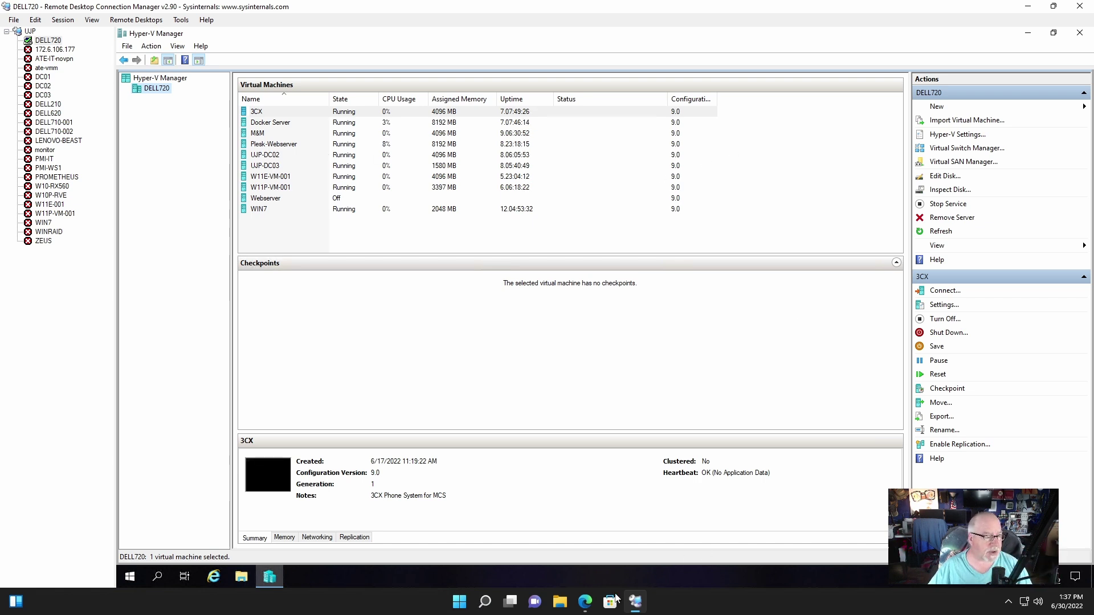
Step: Go back to the Heimdall dashboard in Edge after reviewing DELL720's VM list
click(585, 601)
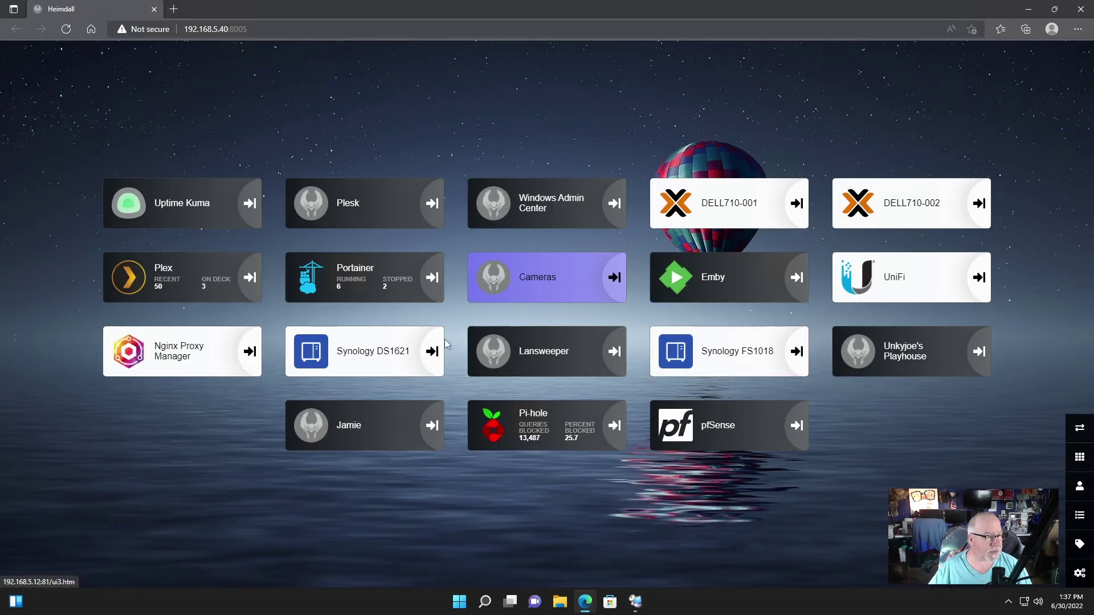
Step: Open the Synology DS1621 tile and proceed past the 192.168.5.3 certificate warning
click(427, 346)
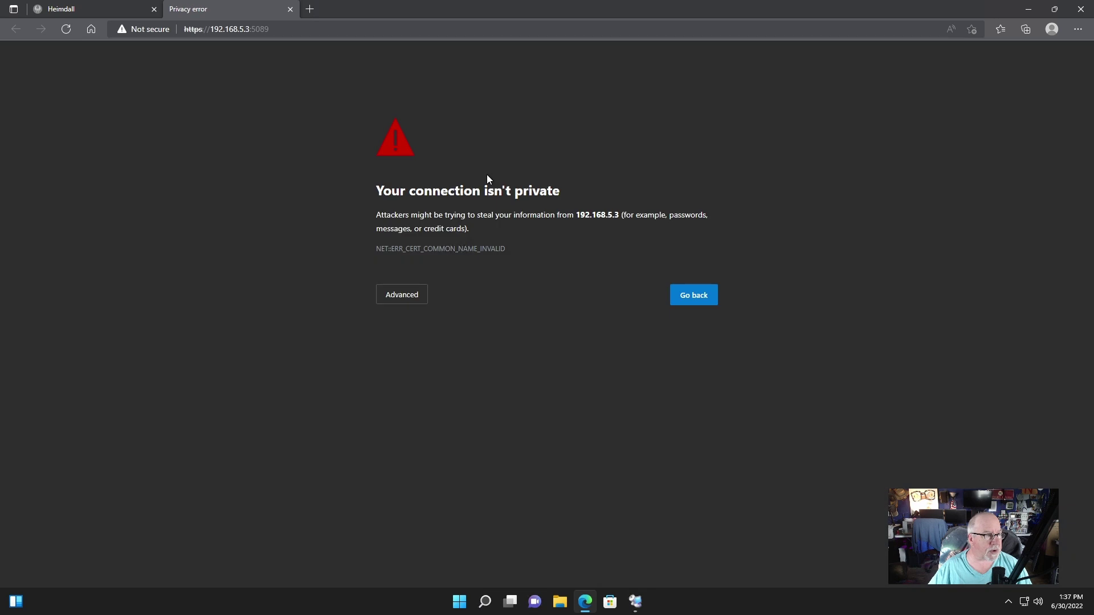
click(394, 295)
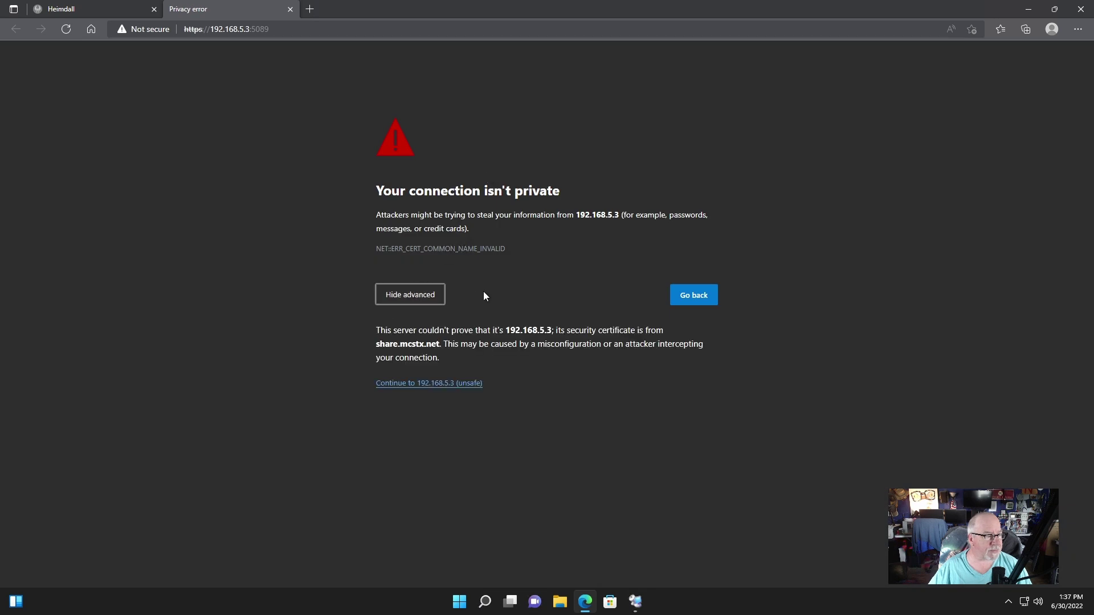
click(446, 384)
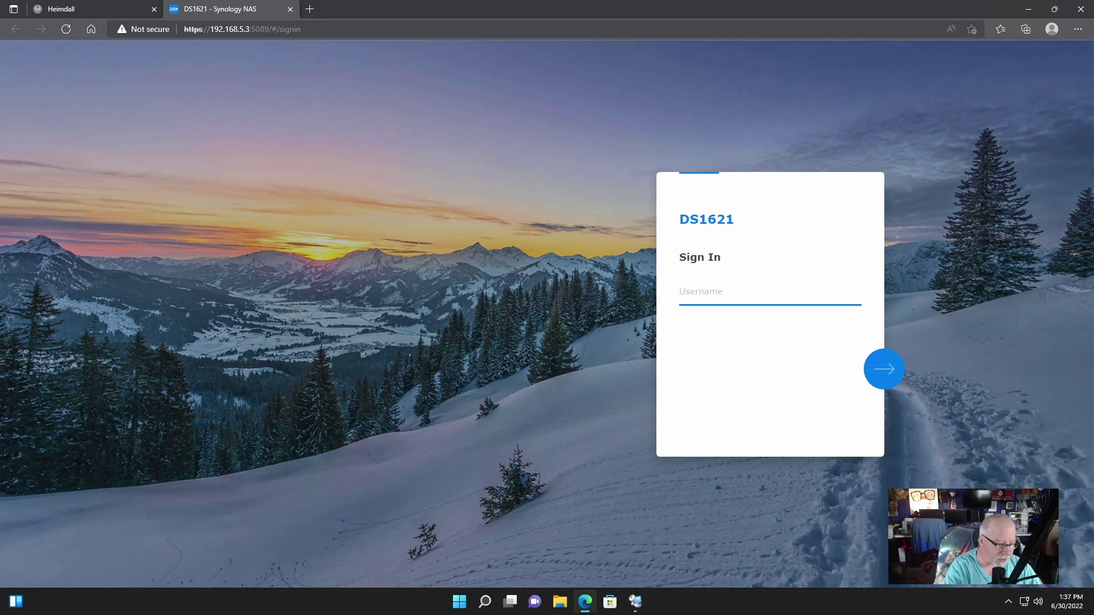
Step: Enter the DSM account username, continue, and type the account password
text(adama)
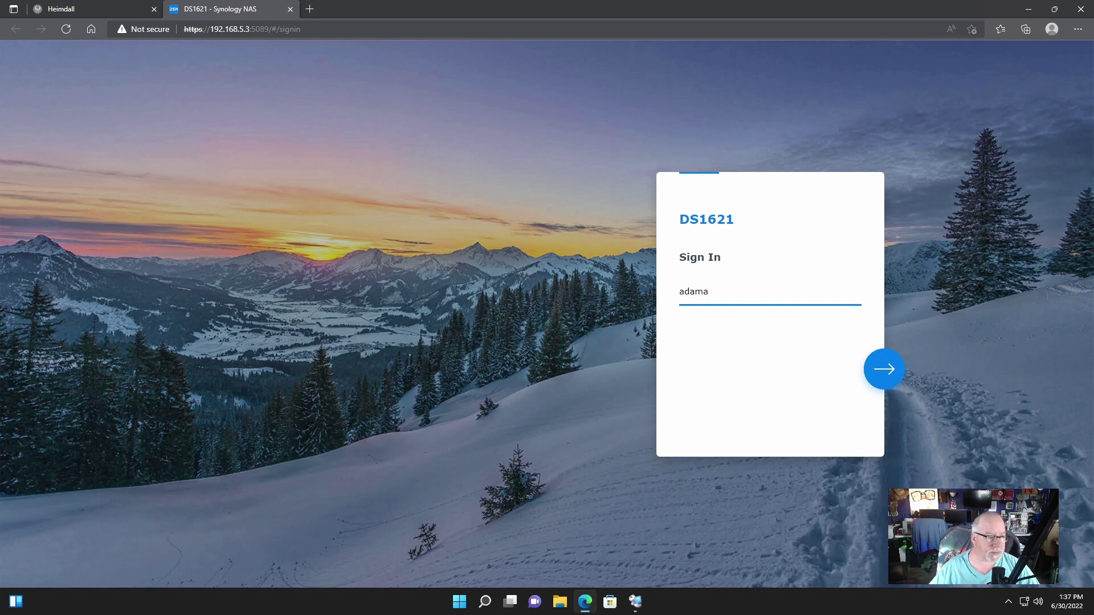
click(889, 375)
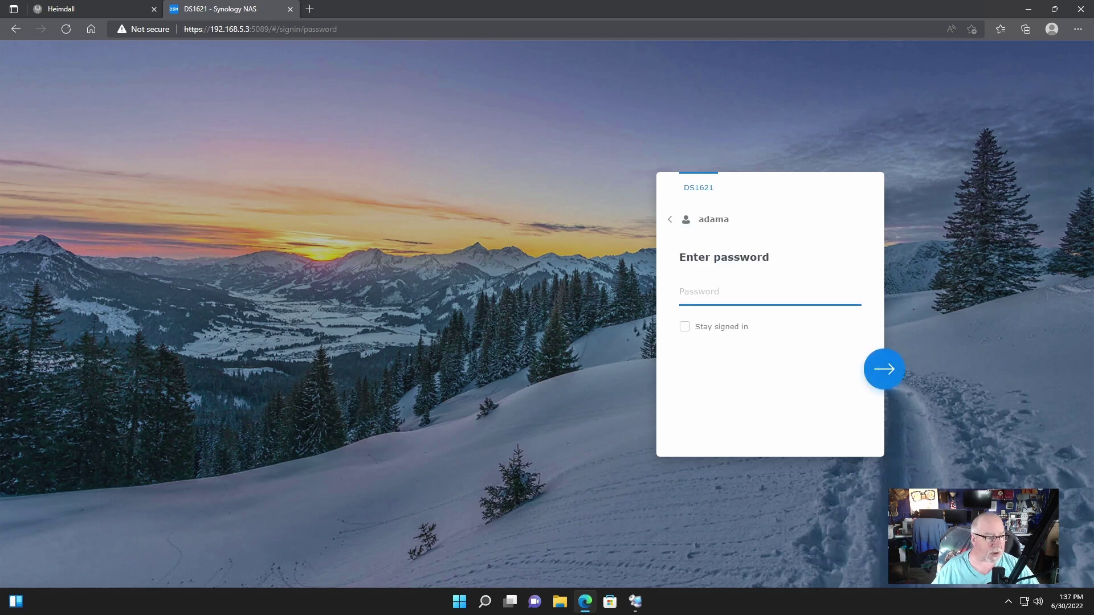
text(•)
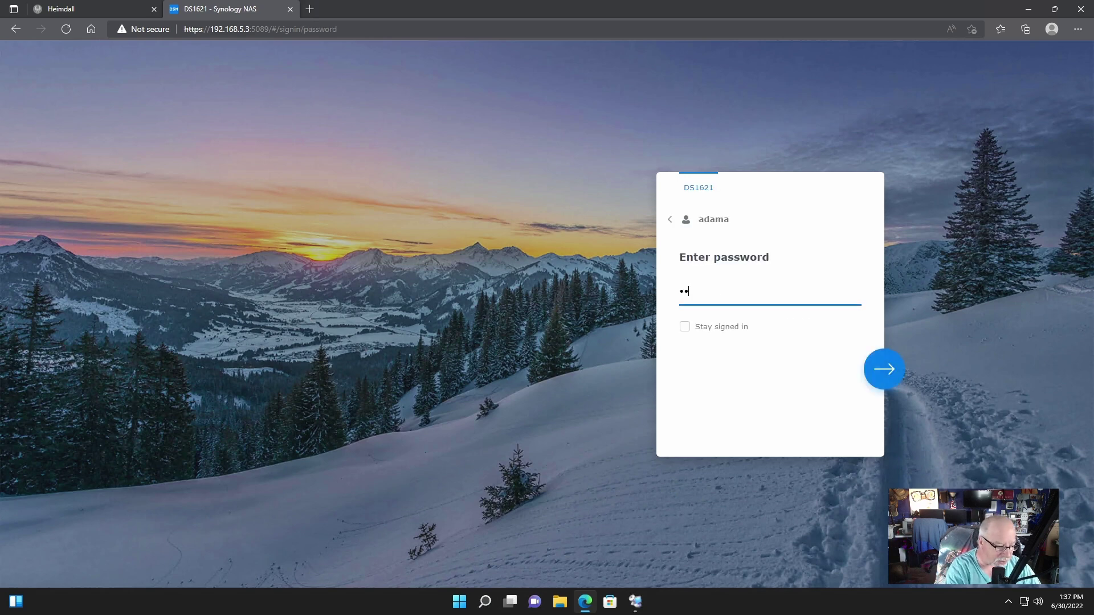
text(•••••••••••)
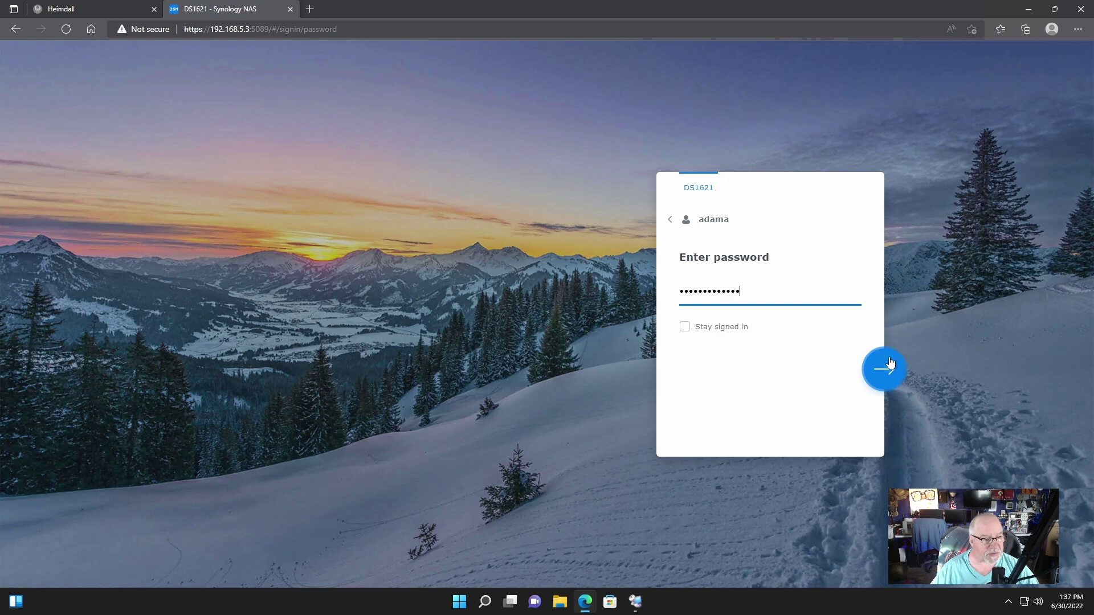
Step: Sign in to DS1621 and launch Active Backup for Business from the DSM desktop
click(885, 369)
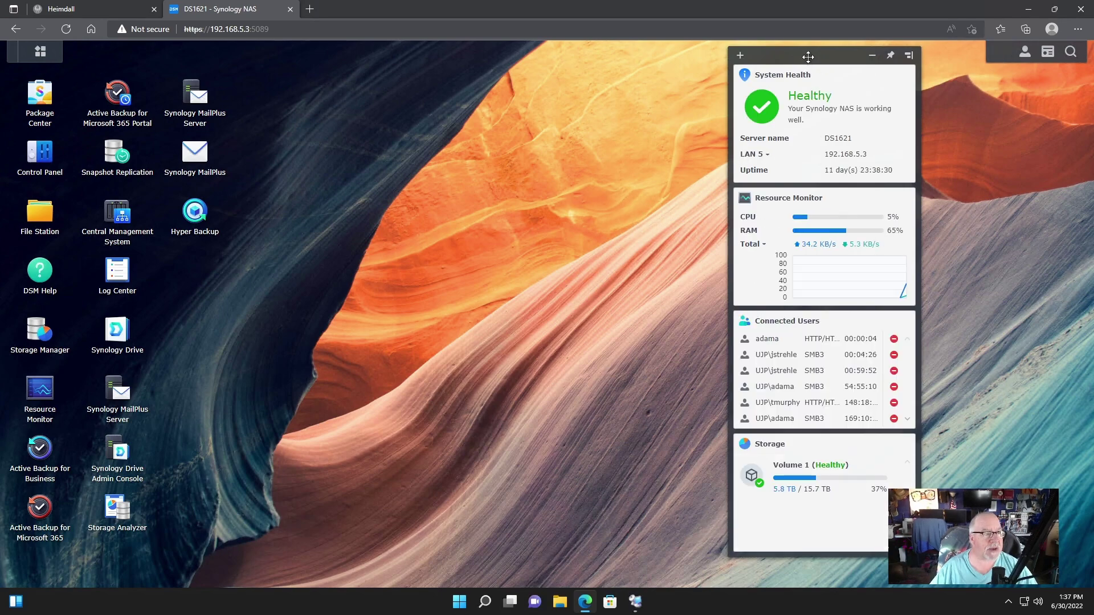
mouse_move(810, 56)
mouse_down()
mouse_move(855, 57)
mouse_move(823, 56)
mouse_move(835, 55)
mouse_up()
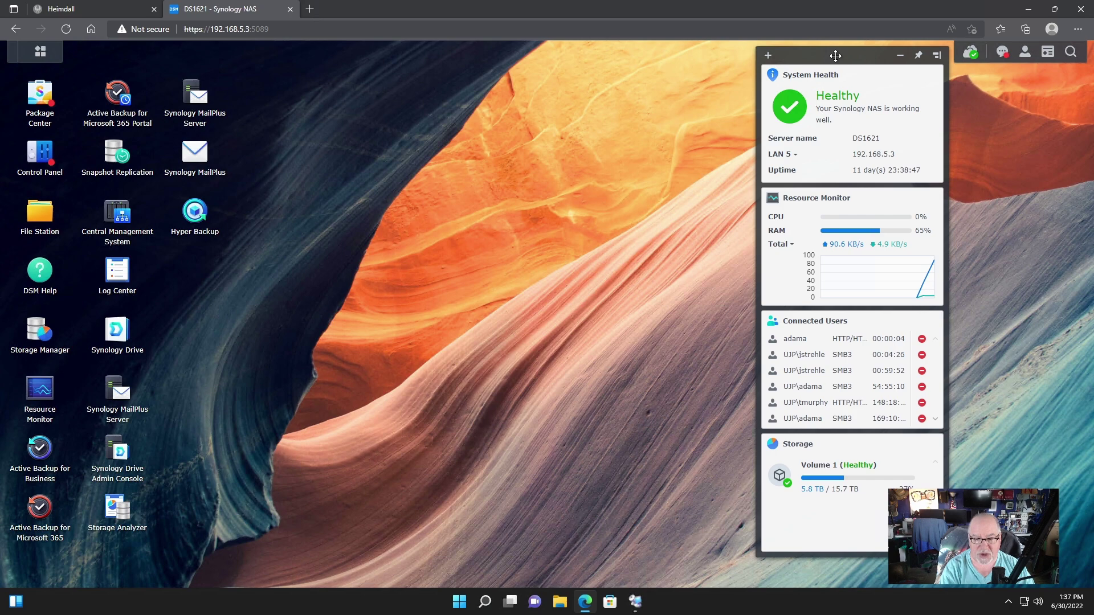
click(34, 439)
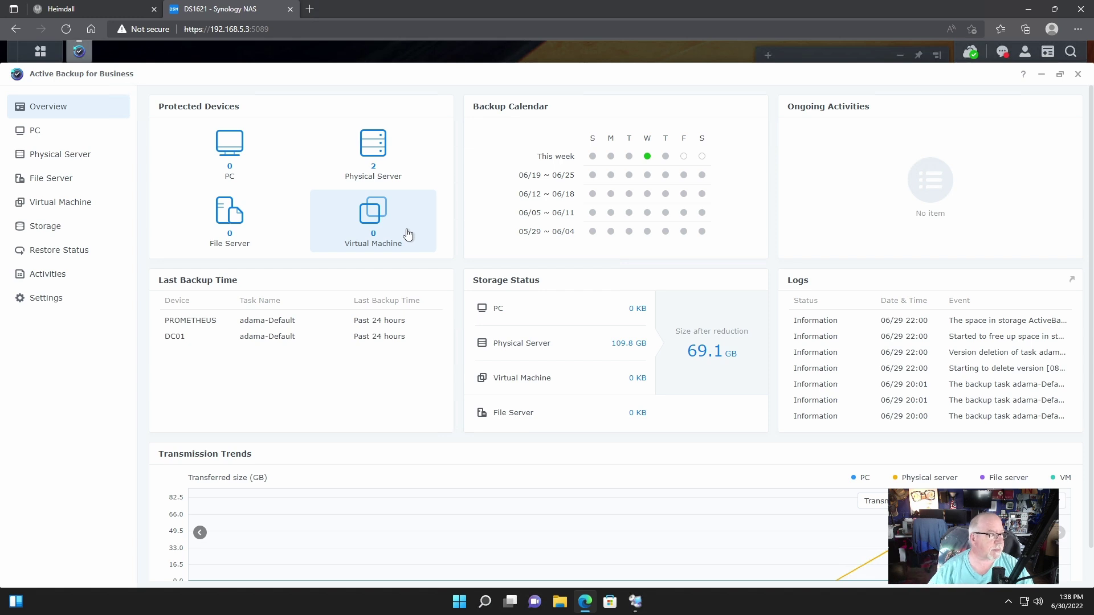
Step: Open Add Hypervisor via Virtual Machine > Microsoft Hyper-V > Manage Hypervisor
click(60, 206)
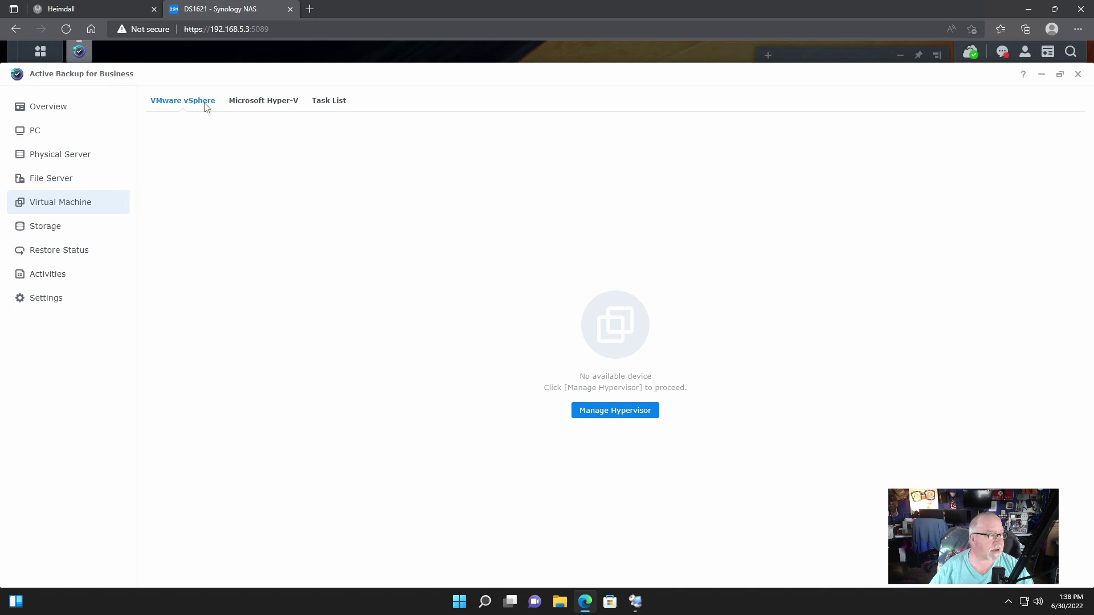
click(264, 102)
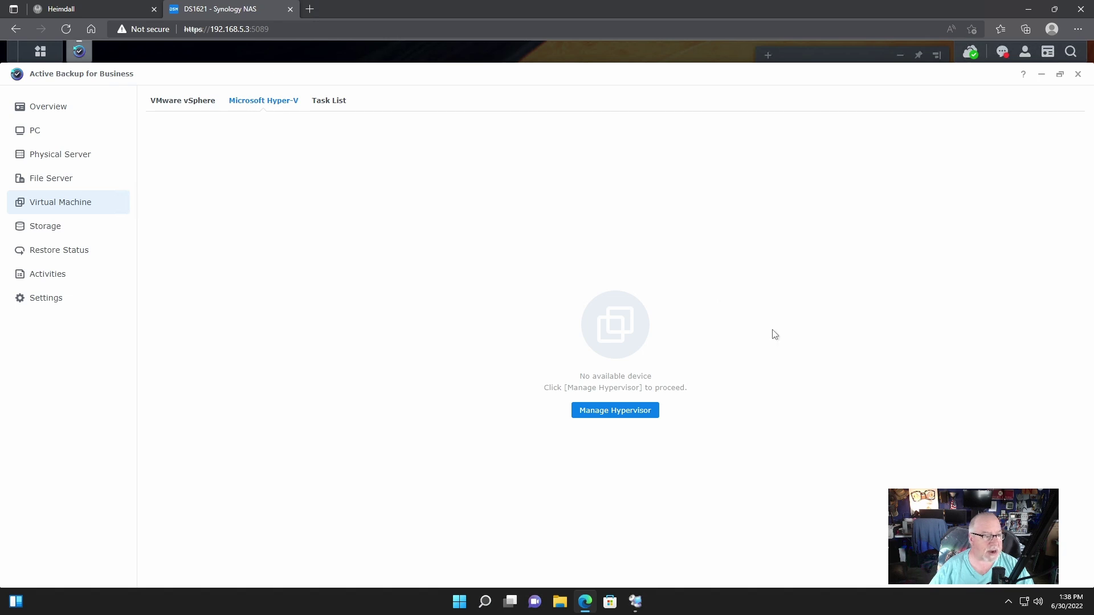
click(612, 416)
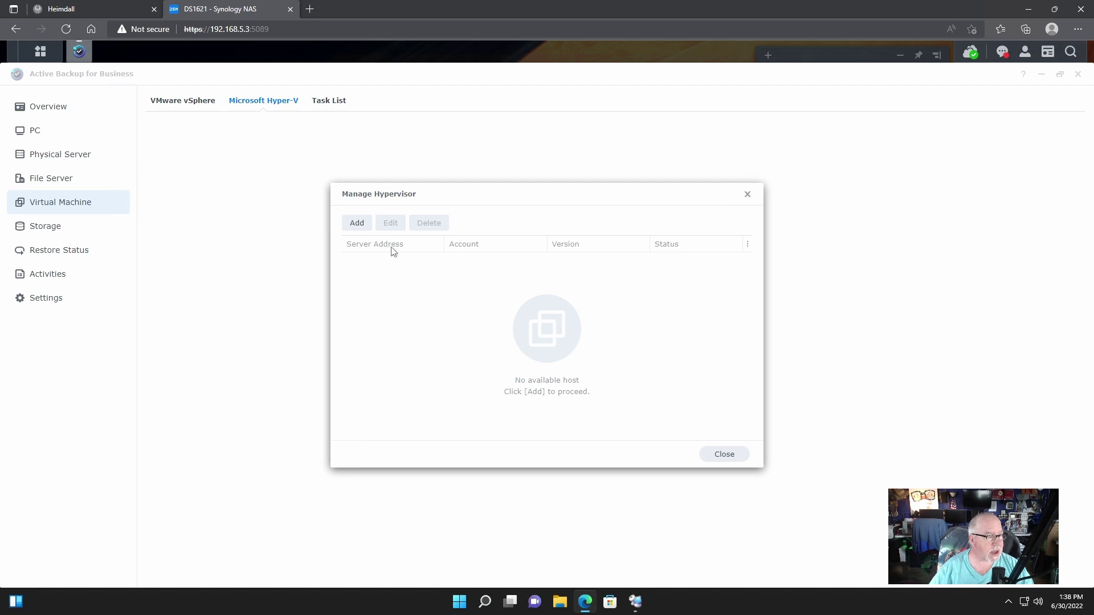
click(360, 225)
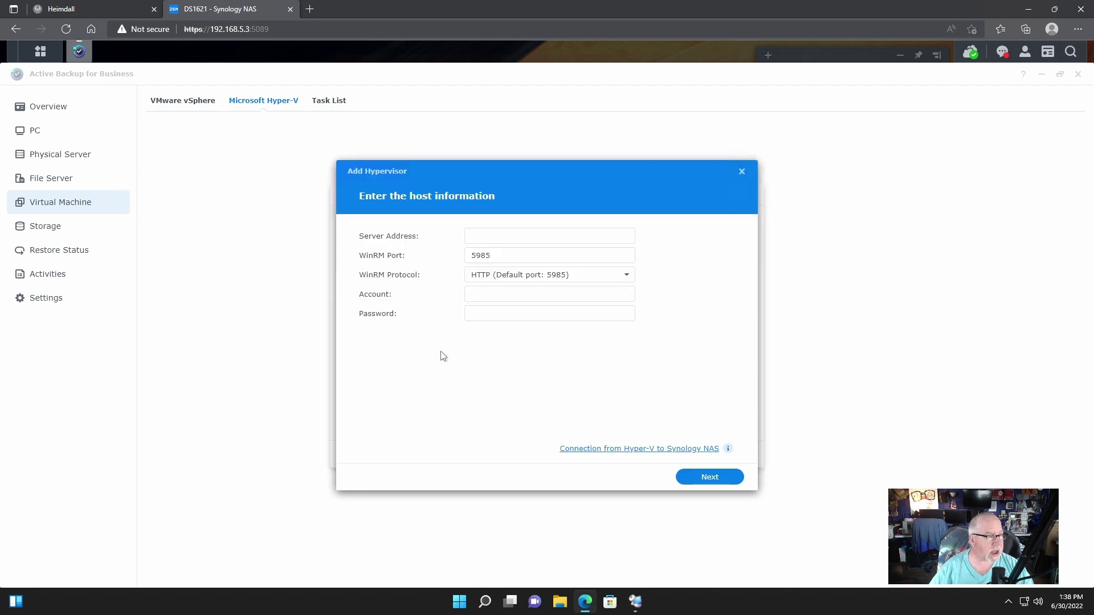
Step: Enter dell720 as the server address, then check DELL720's VMs in Remote Desktop Connection Manager
click(549, 235)
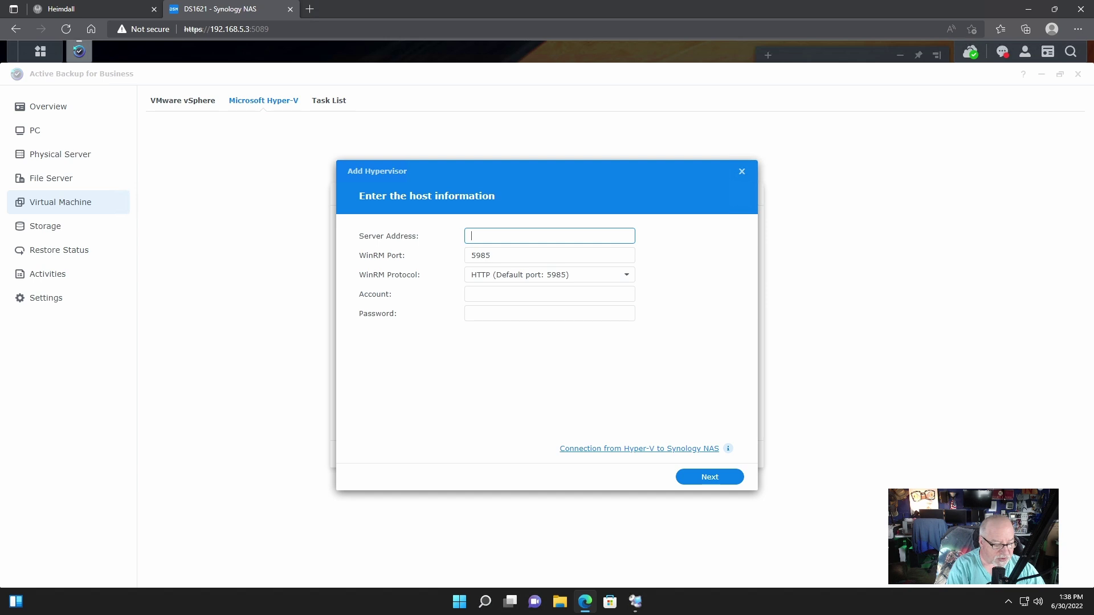
text(ell)
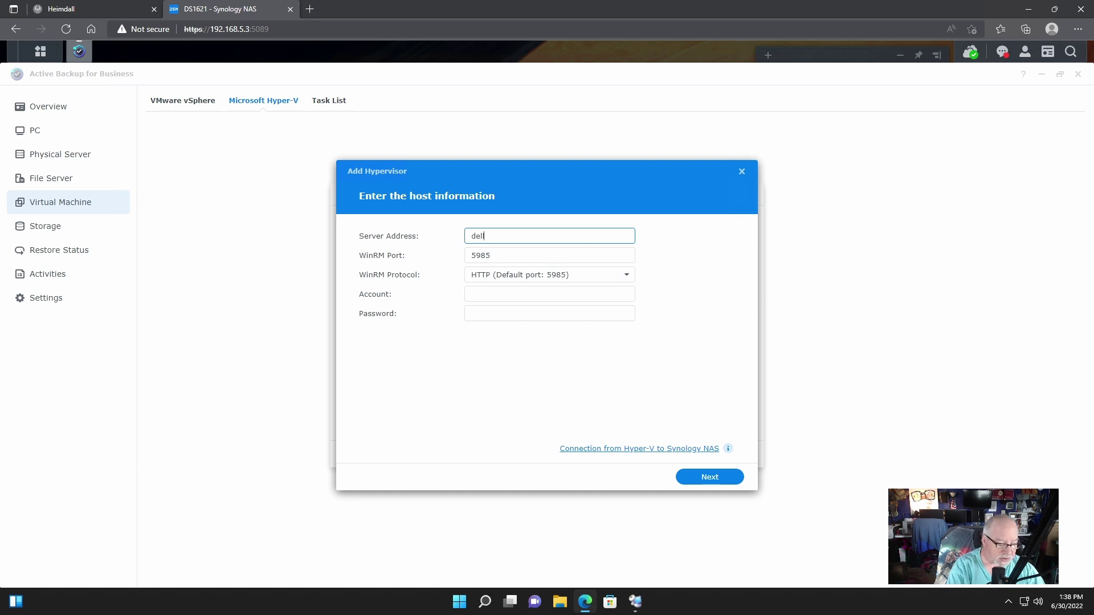
text(71)
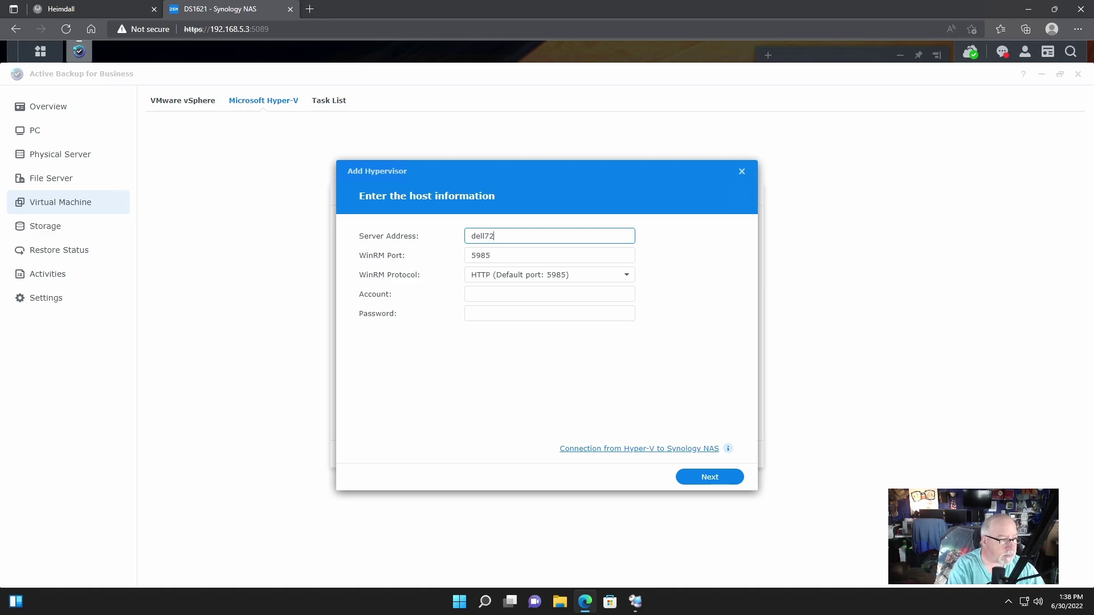
text(0)
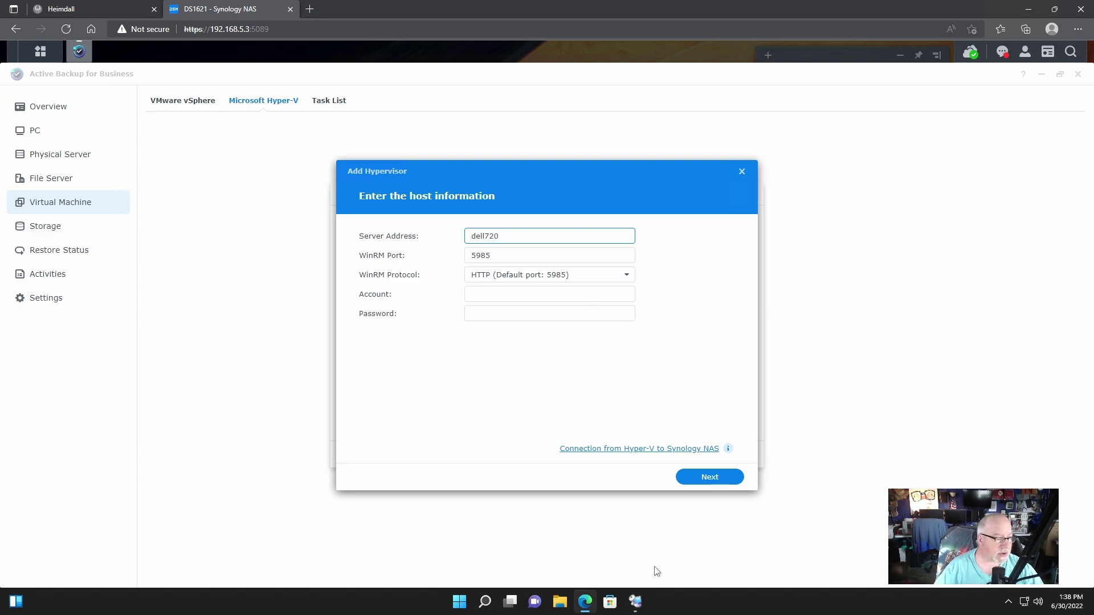
click(635, 601)
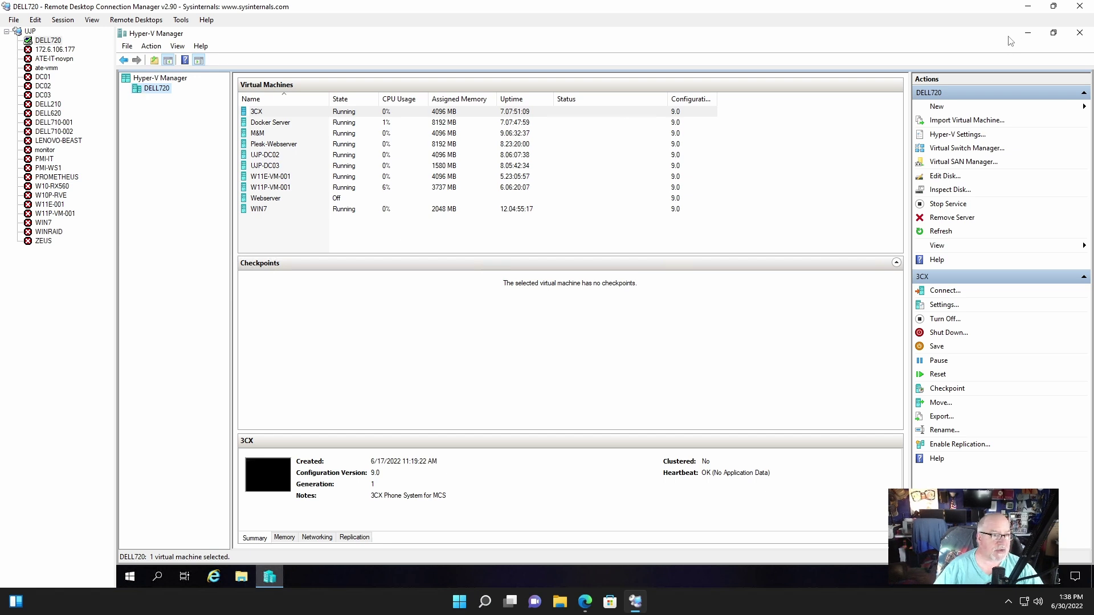
Step: Fill in the host account name and password on the Add Hypervisor form
click(587, 603)
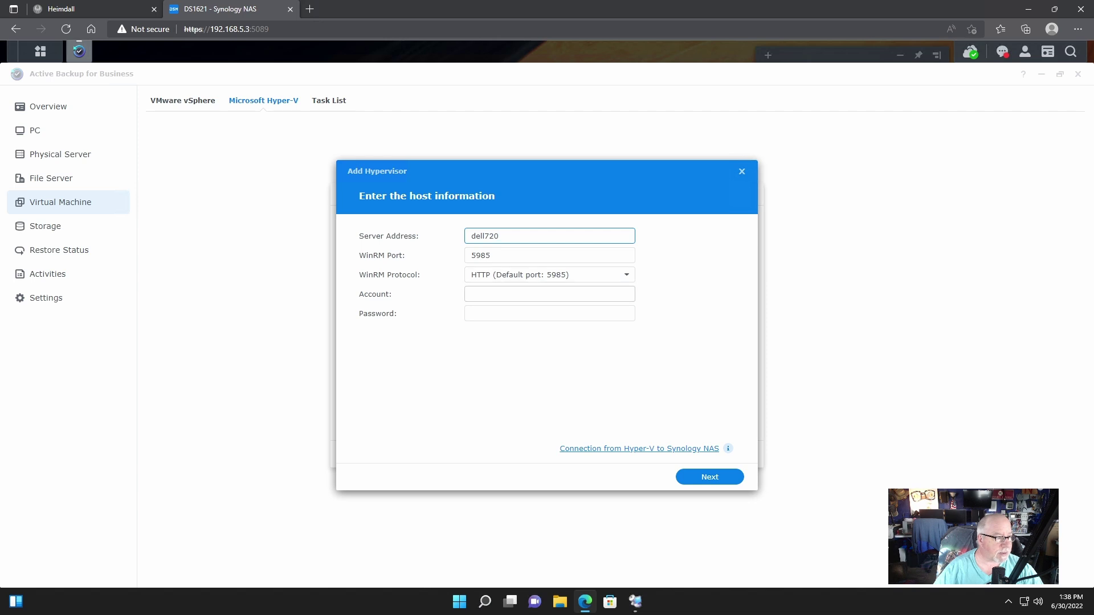
click(549, 294)
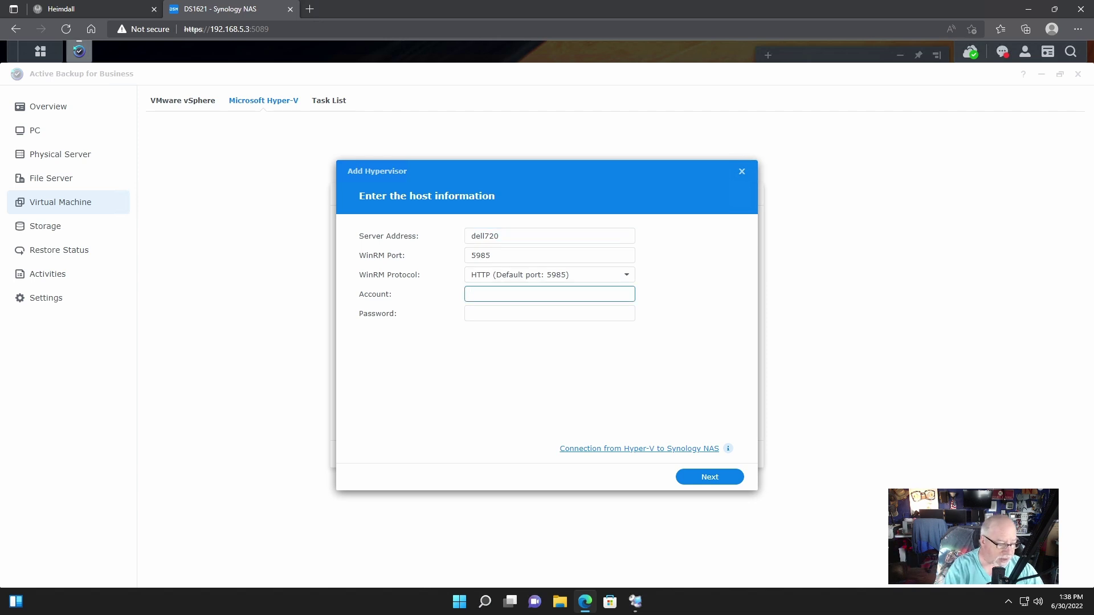
text(adama)
key(Tab)
text(•••)
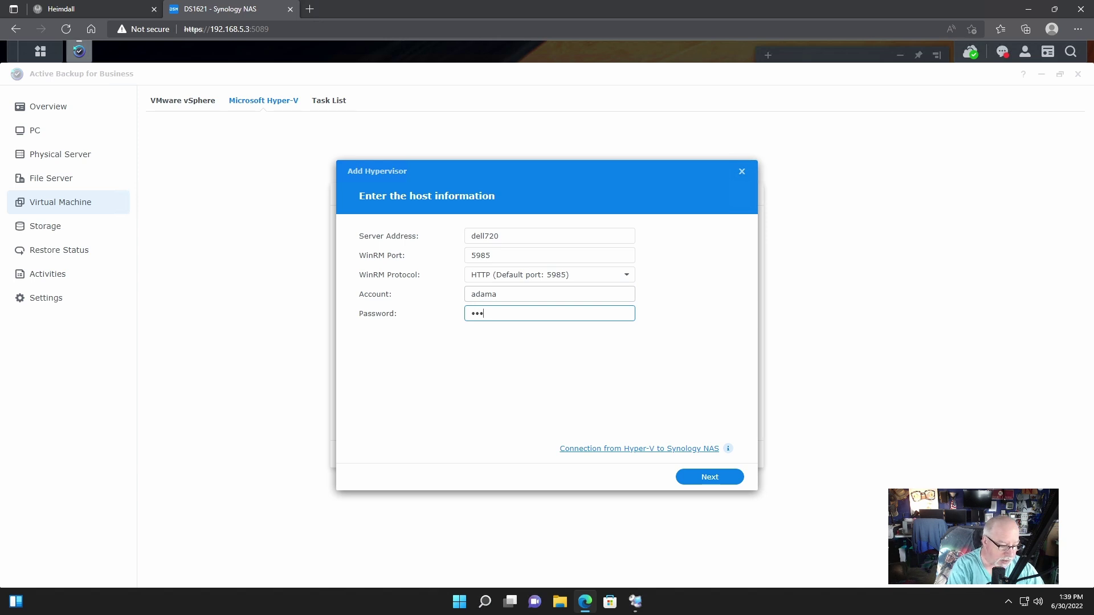
text(••••)
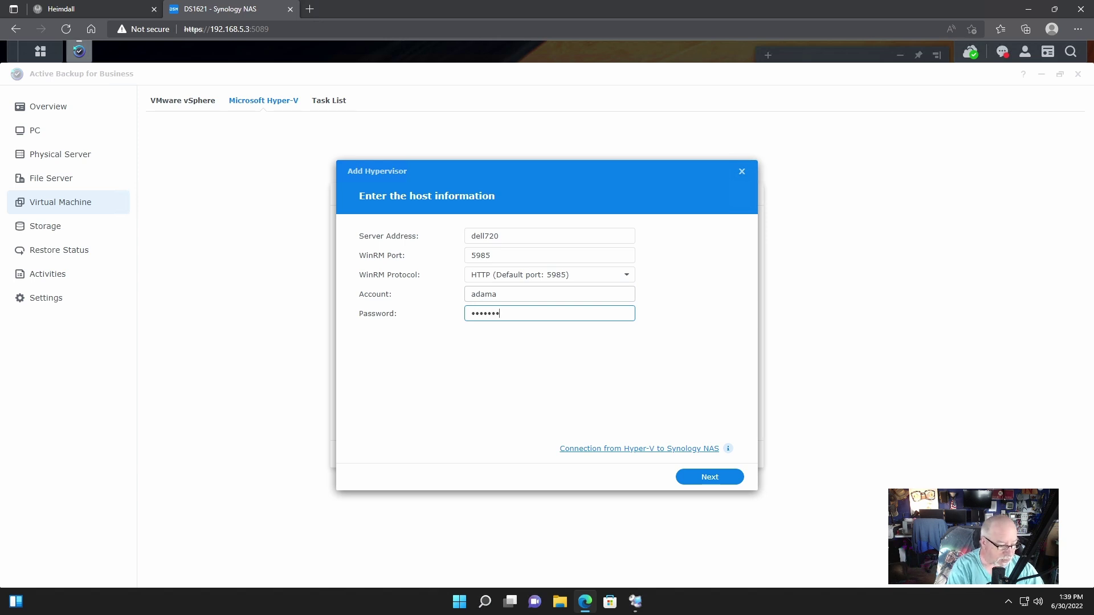
text(••••••)
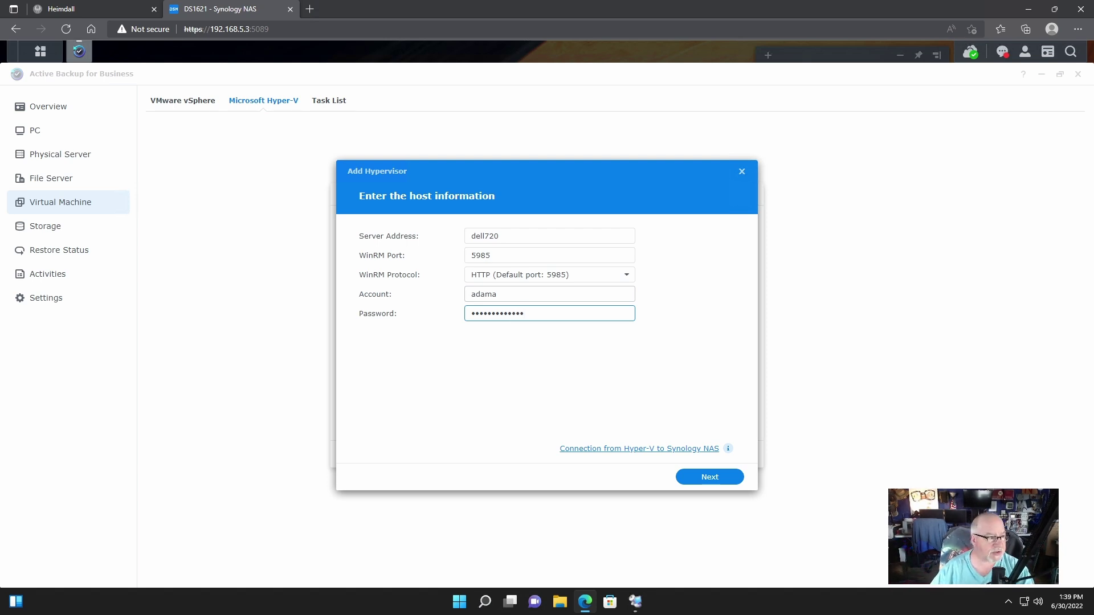
Step: Keep WinRM over HTTP on port 5985 and leave NAS connection settings at defaults
click(631, 280)
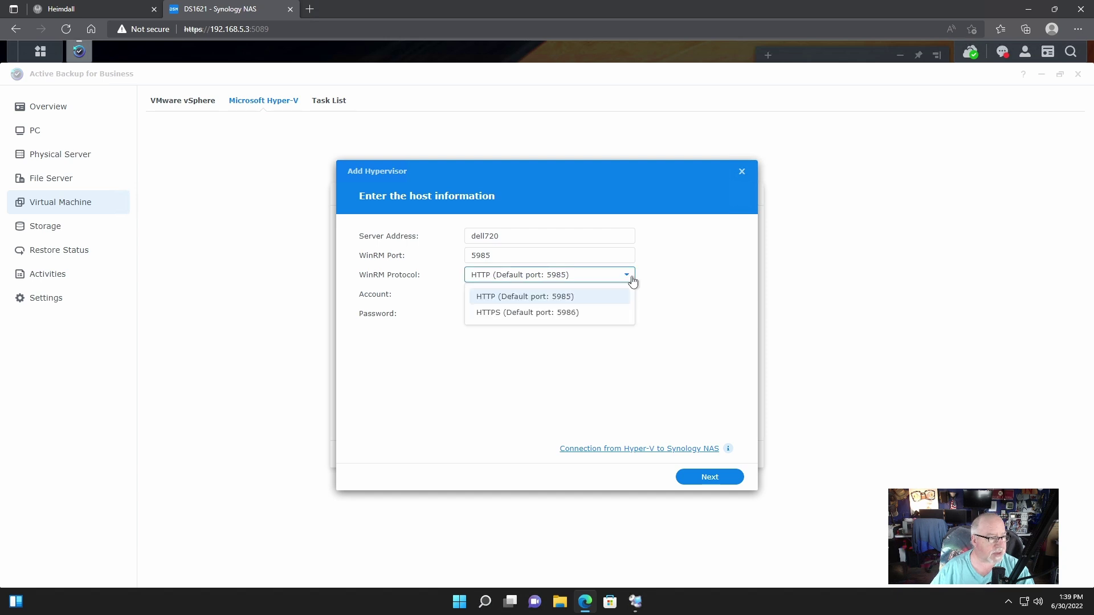
click(631, 278)
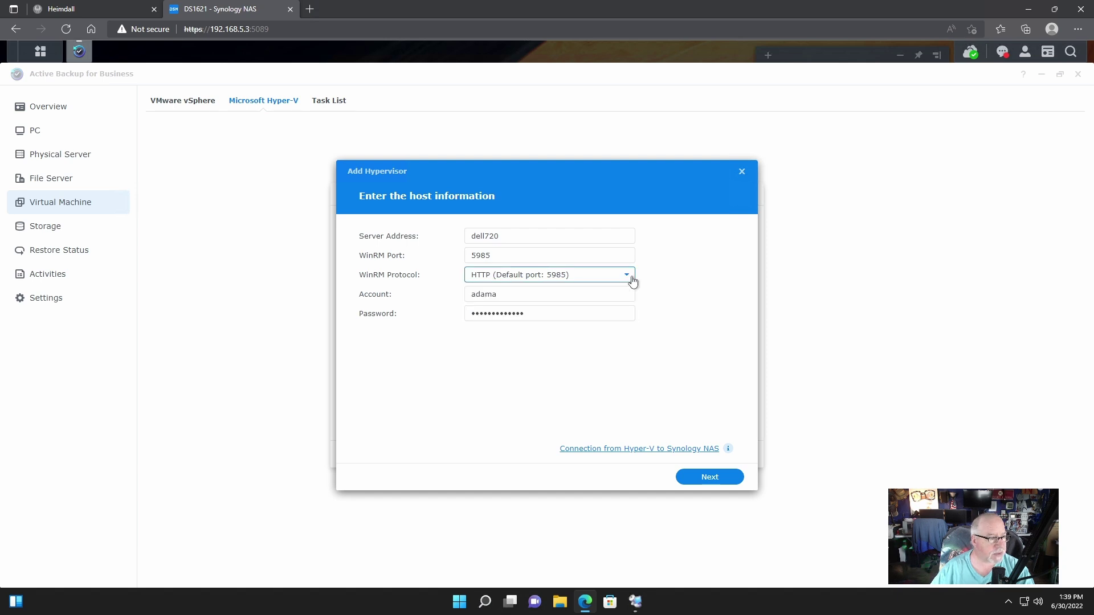
click(631, 280)
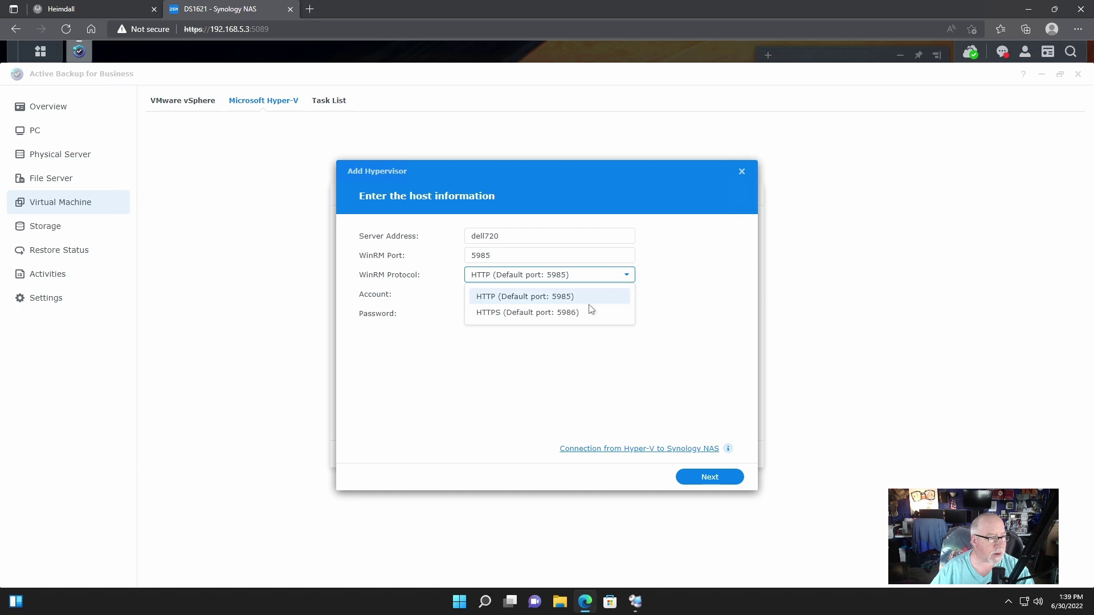
click(569, 301)
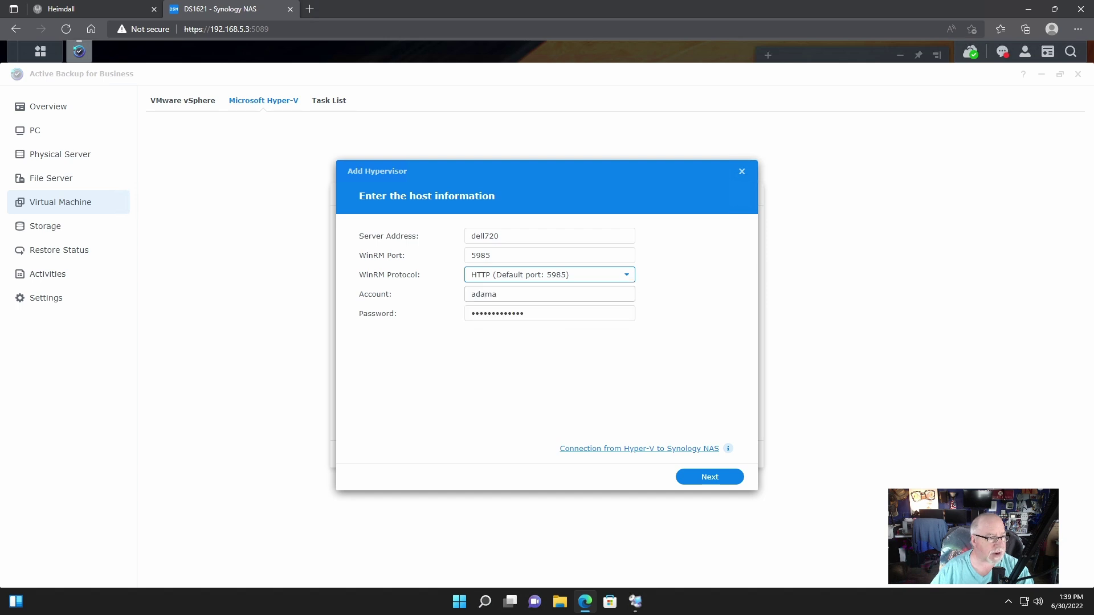
click(726, 450)
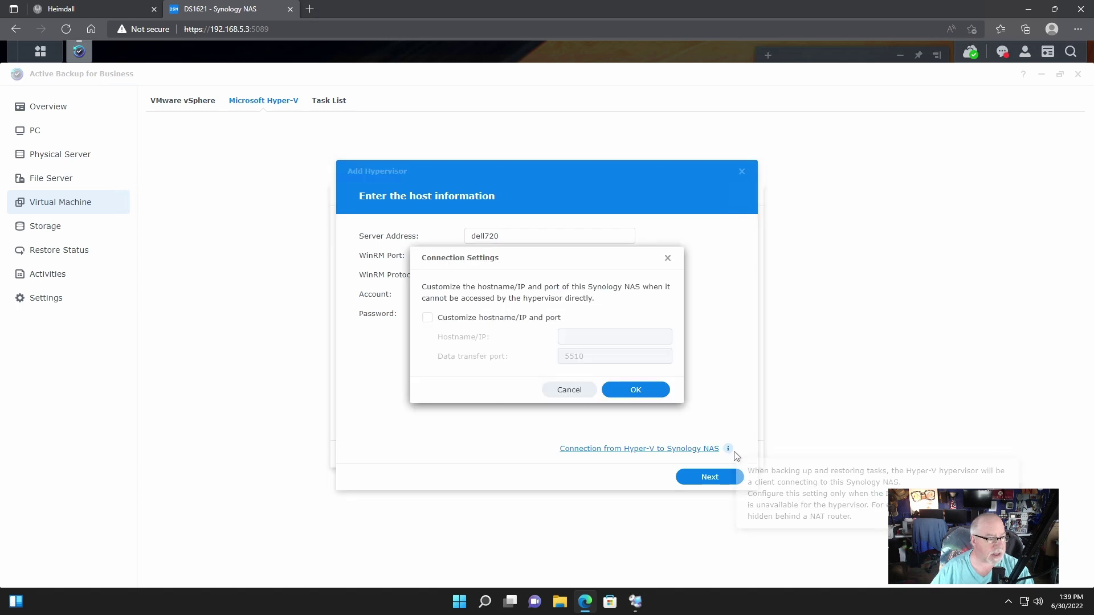
click(571, 391)
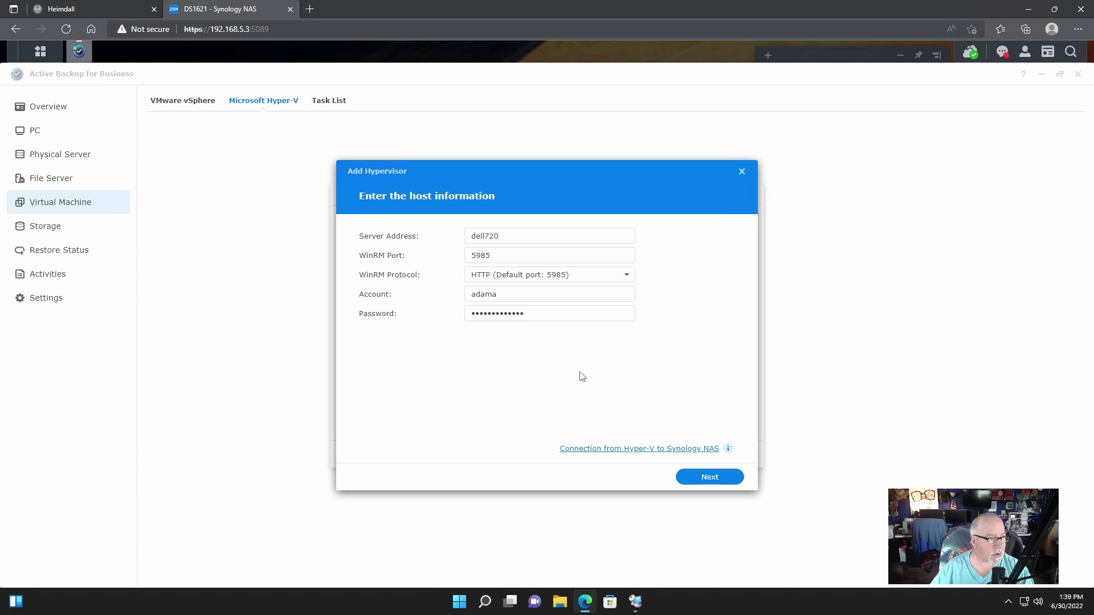
Step: Run the Hyper-V check on dell720 and widen columns to read the SMBv2 permission-denied failure
click(716, 482)
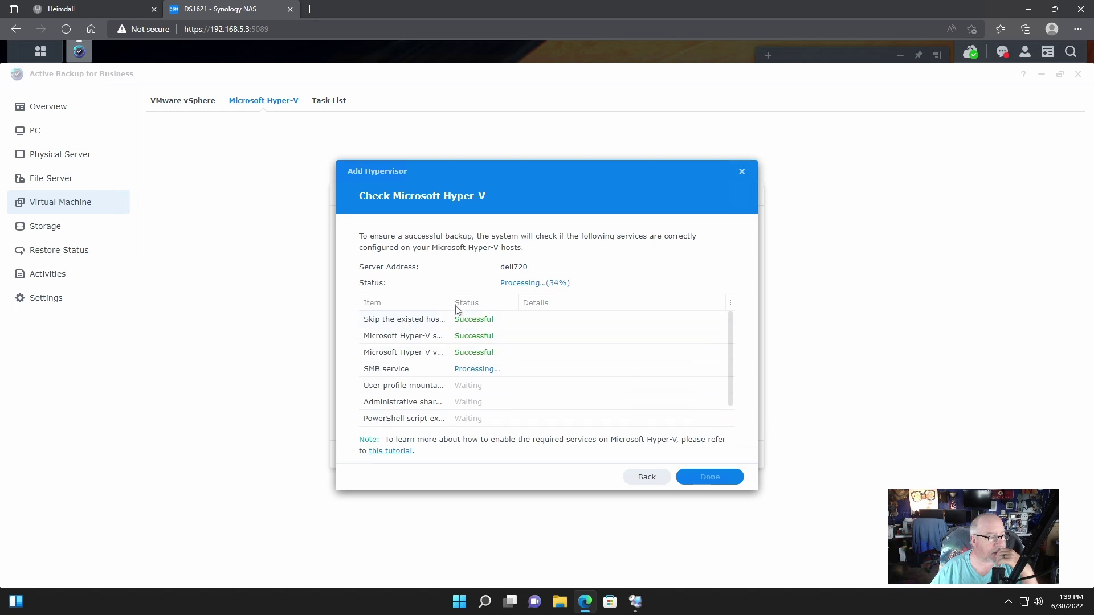
drag(472, 309, 514, 312)
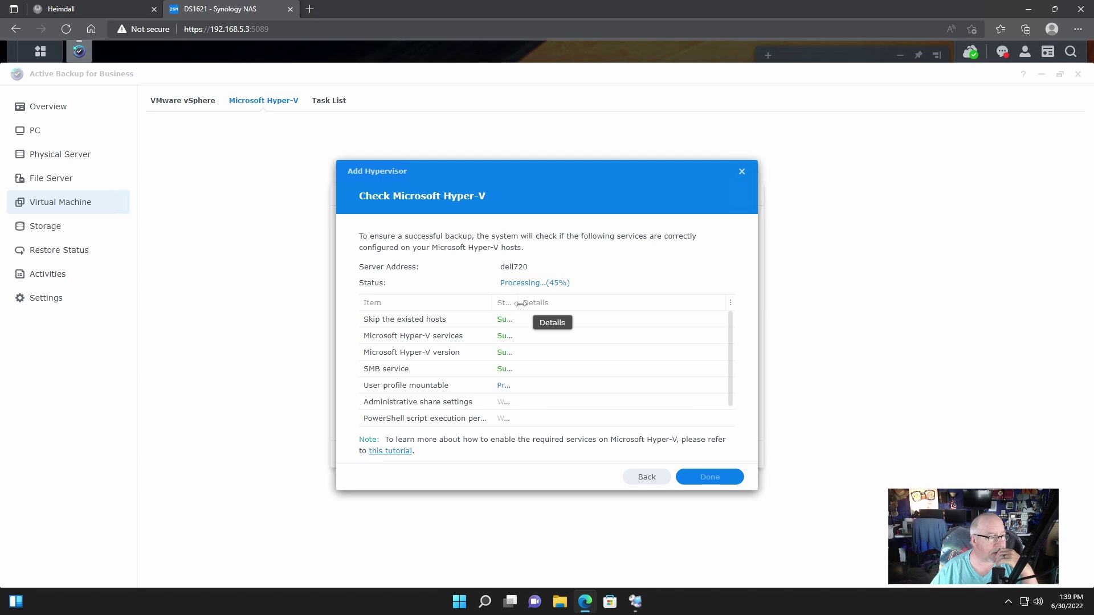
drag(518, 308, 609, 316)
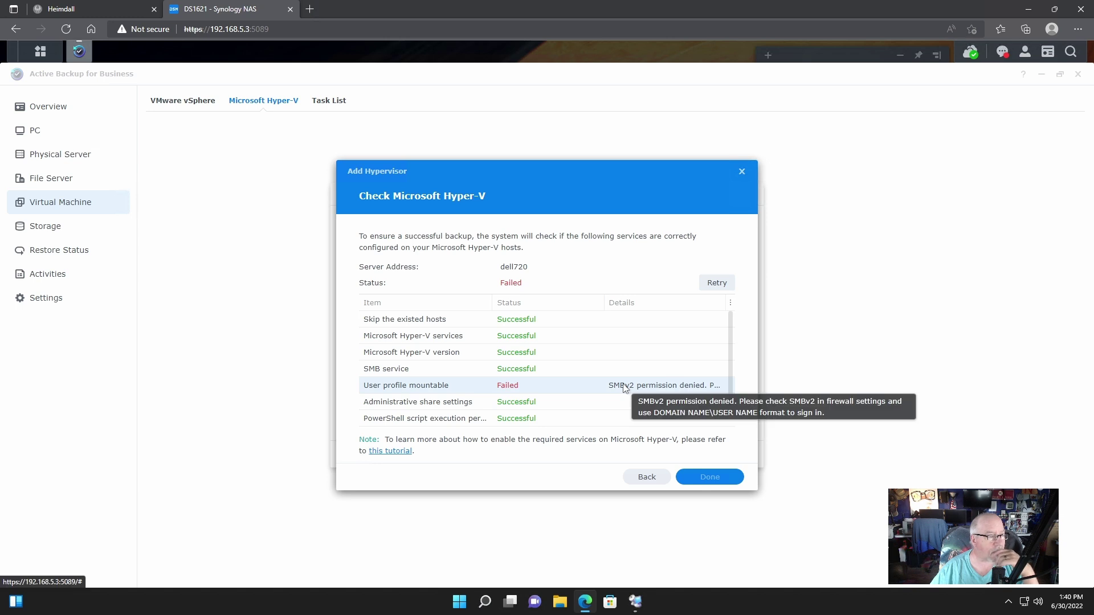
Step: Prefix the account with the ujp\ domain, pass all checks, and finish adding dell720
click(646, 478)
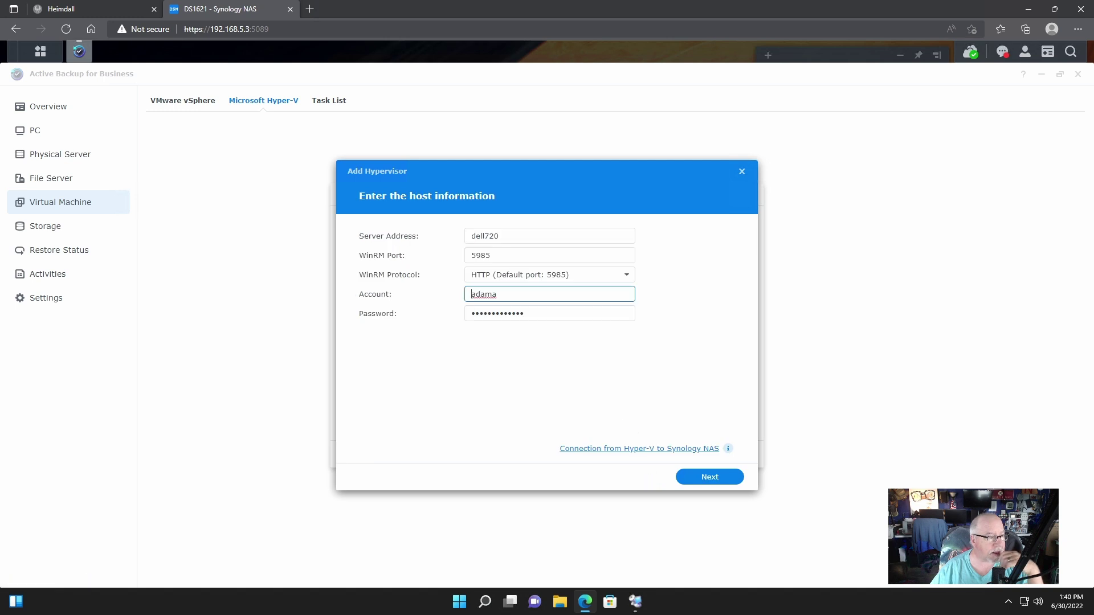
text(ujp)
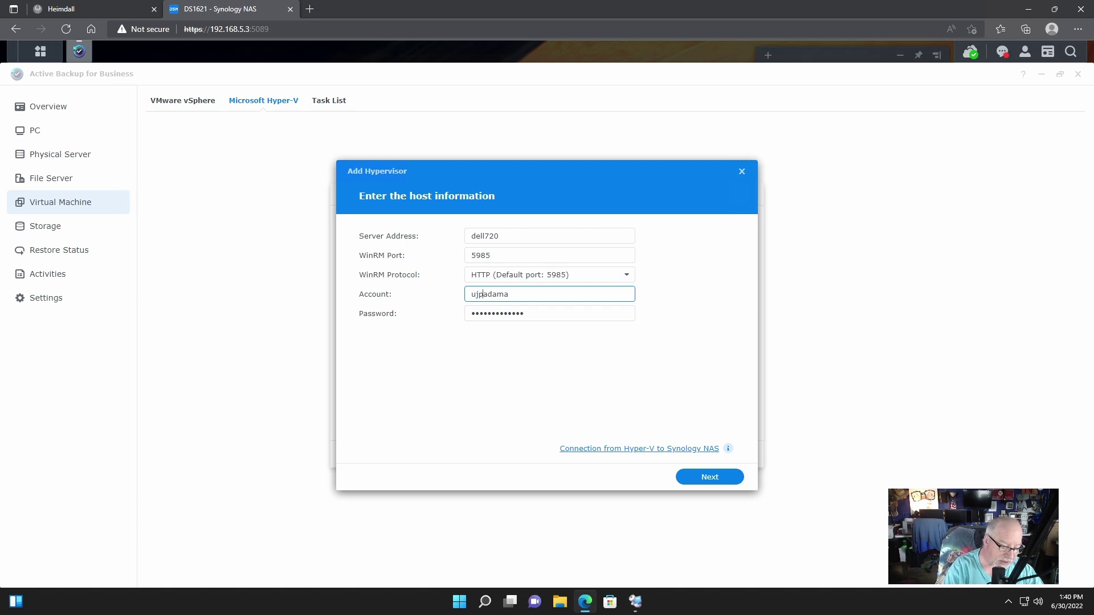
text(\)
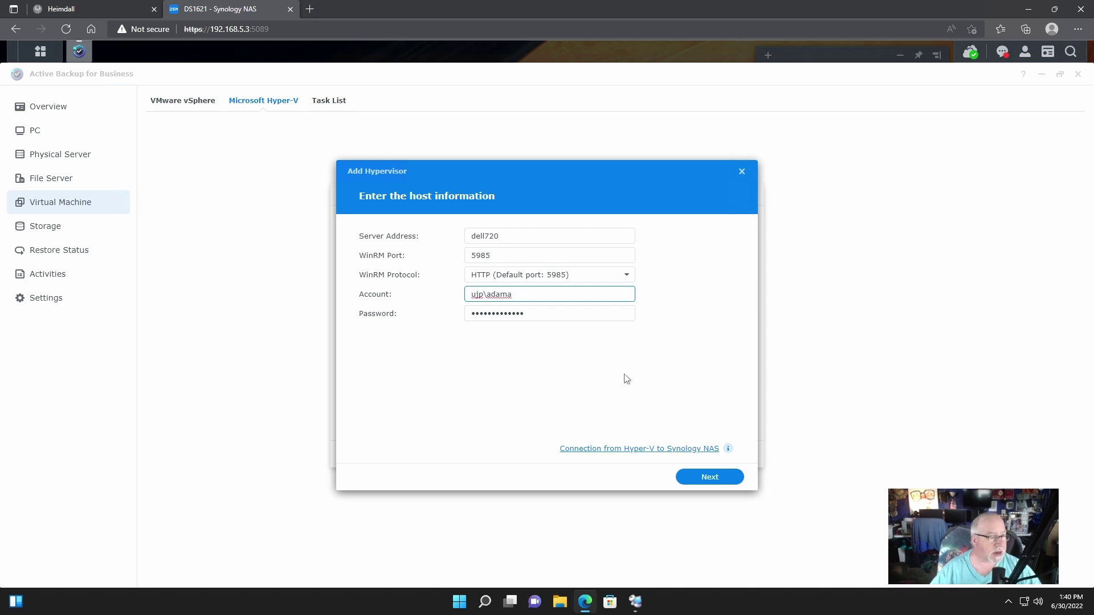
click(708, 478)
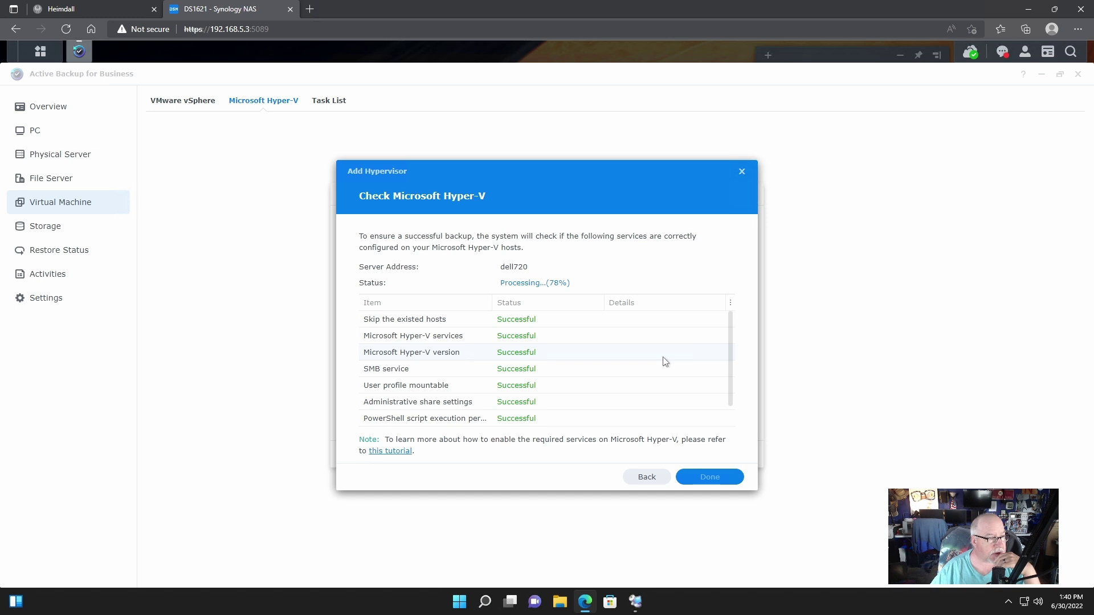
scroll(665, 361, down, 1)
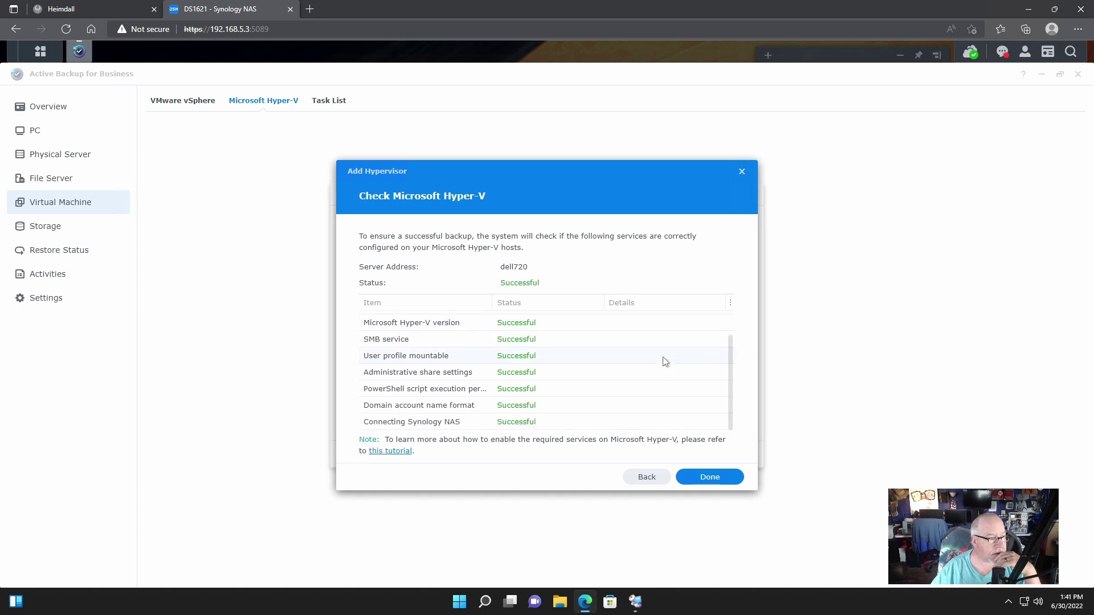
scroll(664, 361, up, 1)
scroll(665, 362, down, 1)
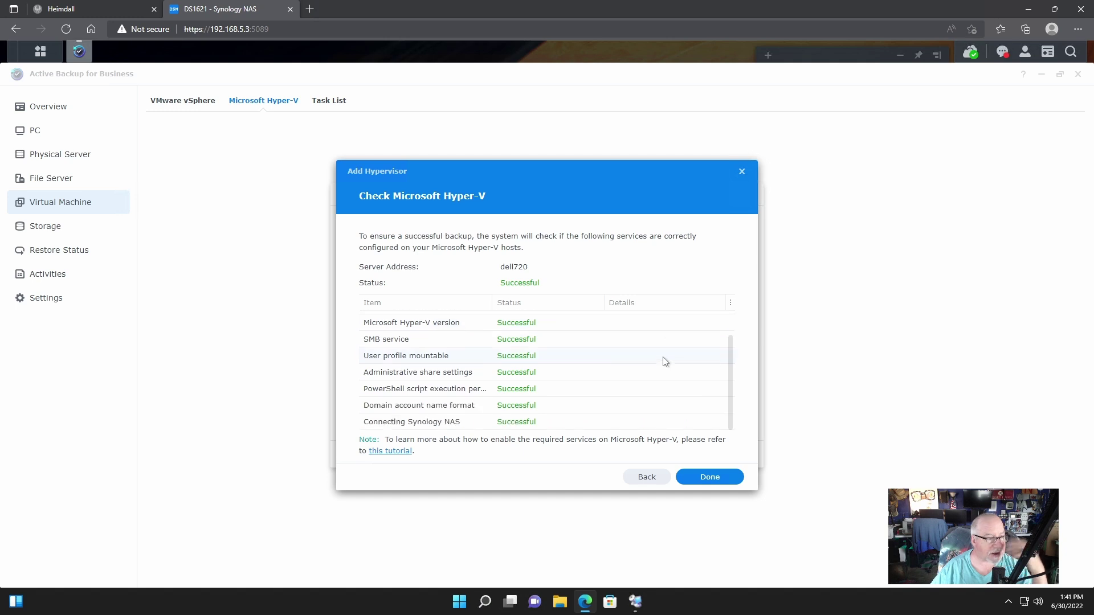
click(719, 480)
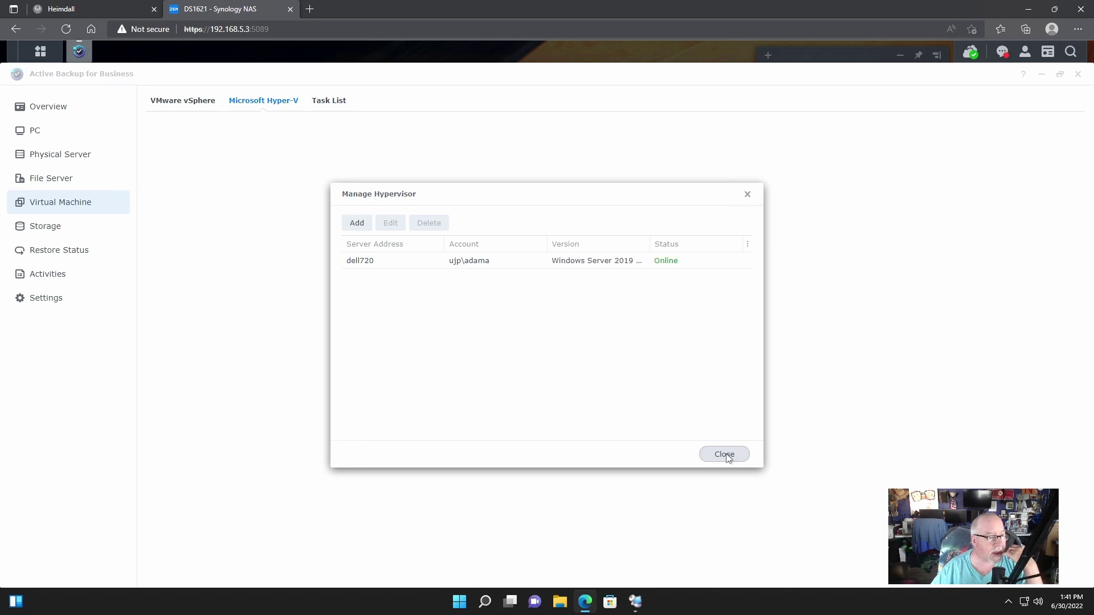
click(725, 454)
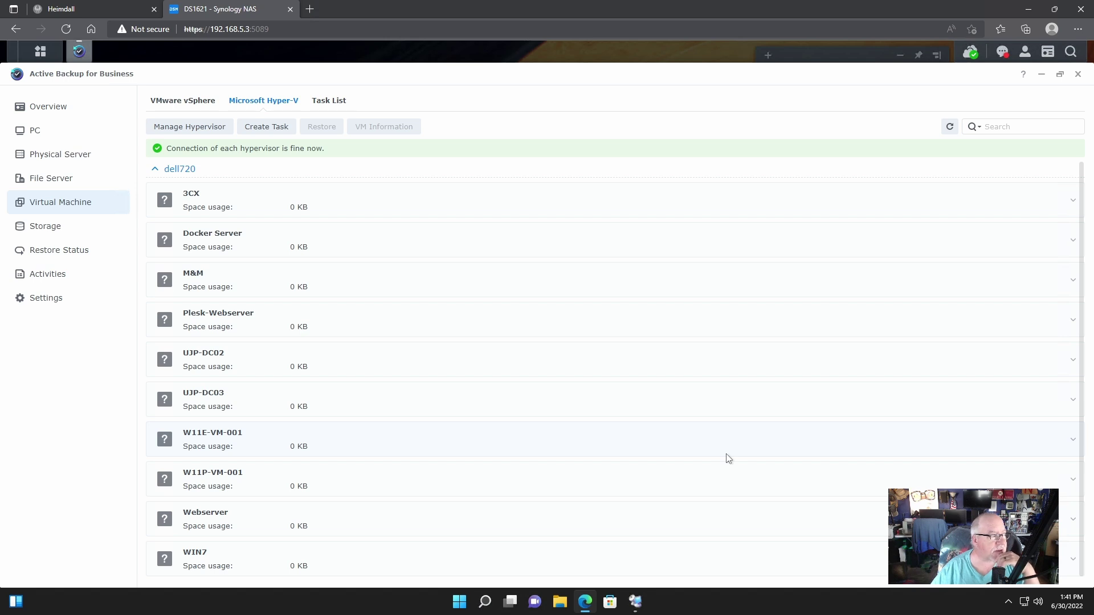
Step: Check the empty Task List, then select the 3CX VM in dell720's Hyper-V list
scroll(728, 458, down, 1)
scroll(728, 458, up, 1)
click(339, 103)
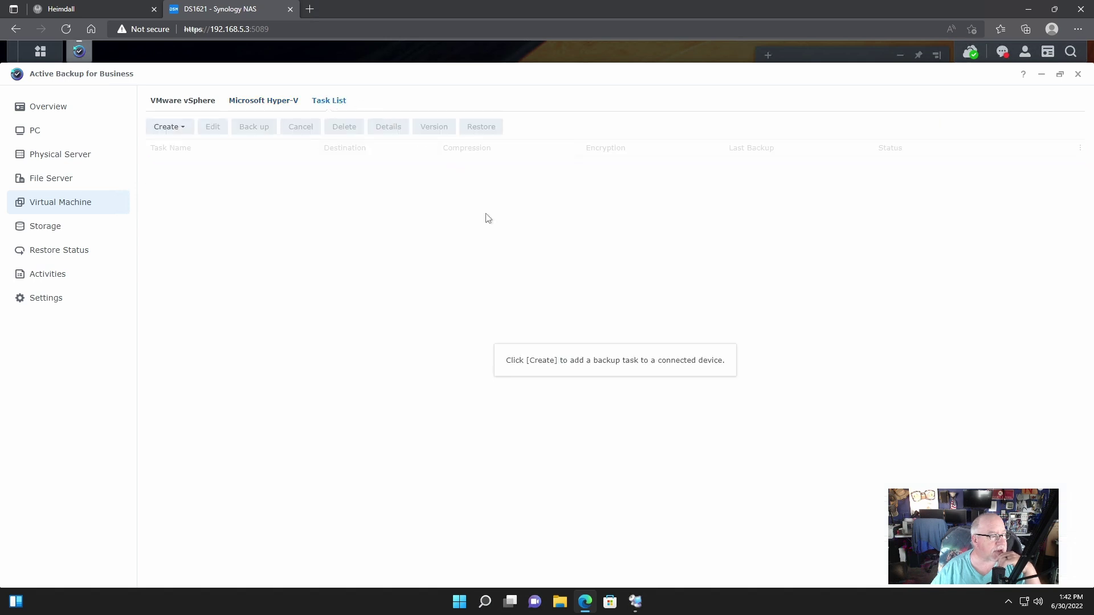
click(273, 103)
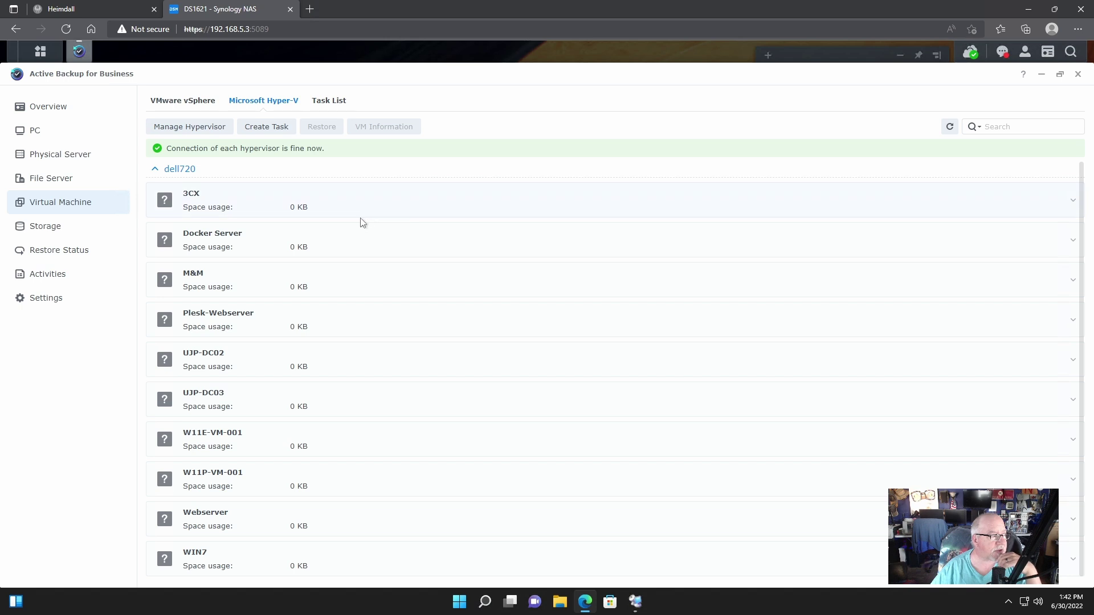
click(217, 206)
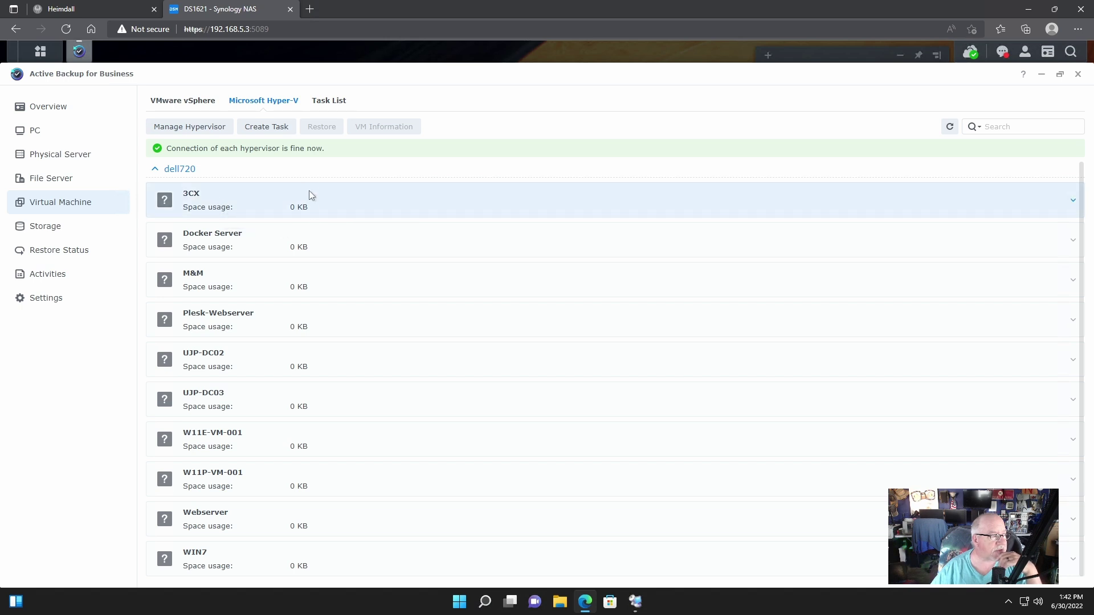
Step: Create task 3CX-Backup for the 3CX VM with the ActiveBackupforBusiness folder as destination
click(279, 132)
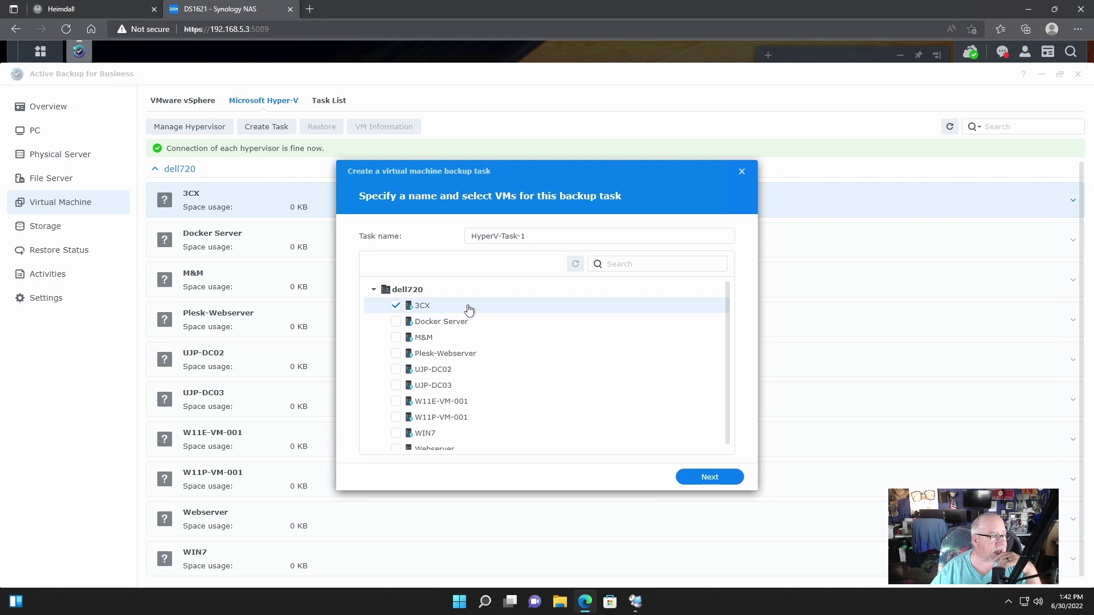
drag(525, 236, 469, 236)
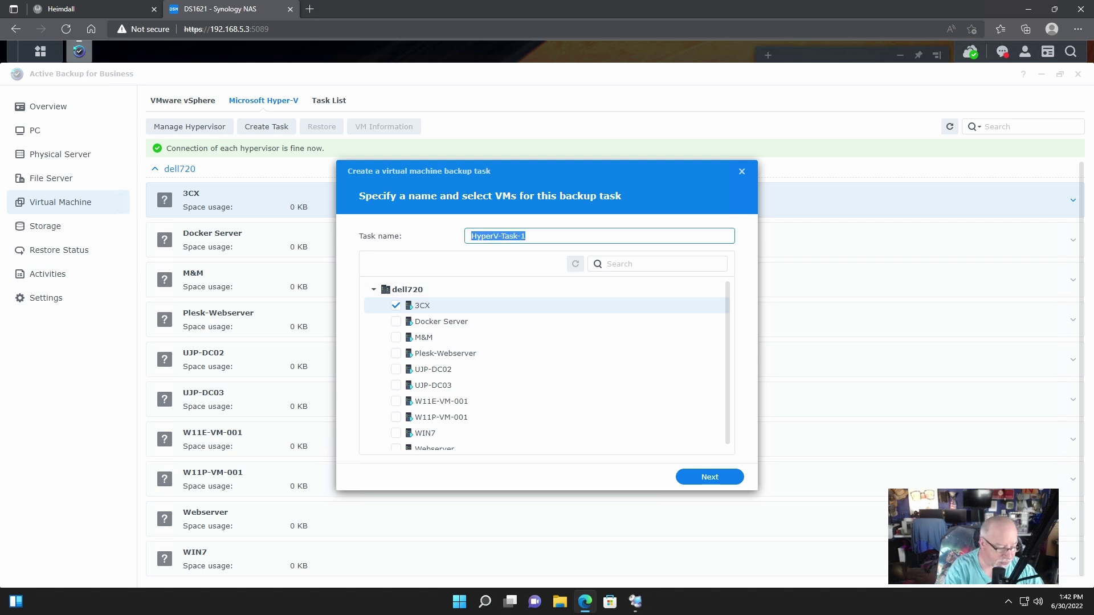
text(3CX)
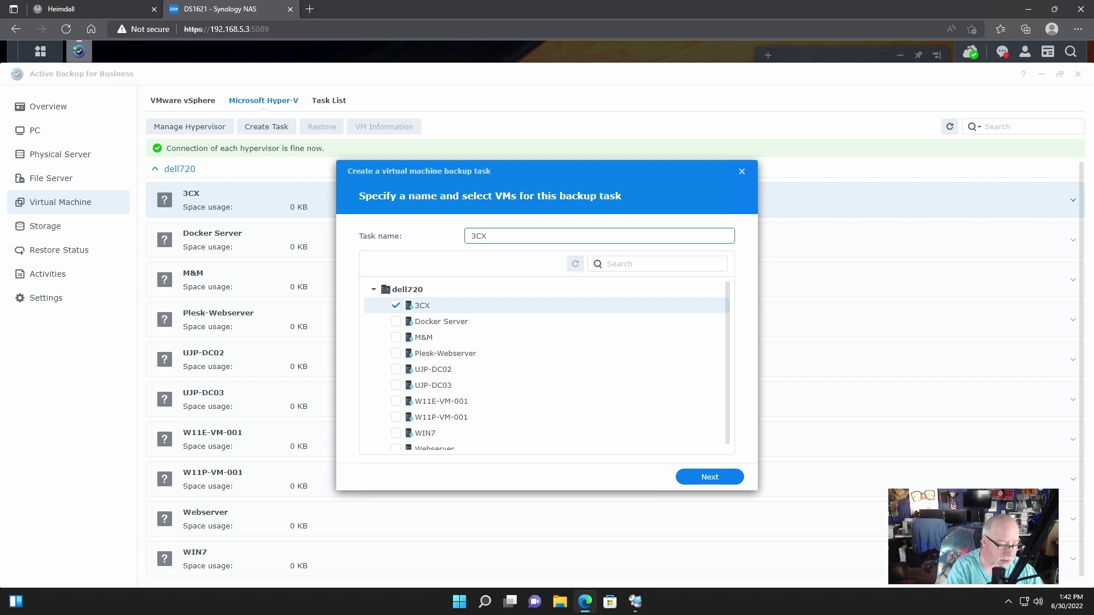
text(-Ba)
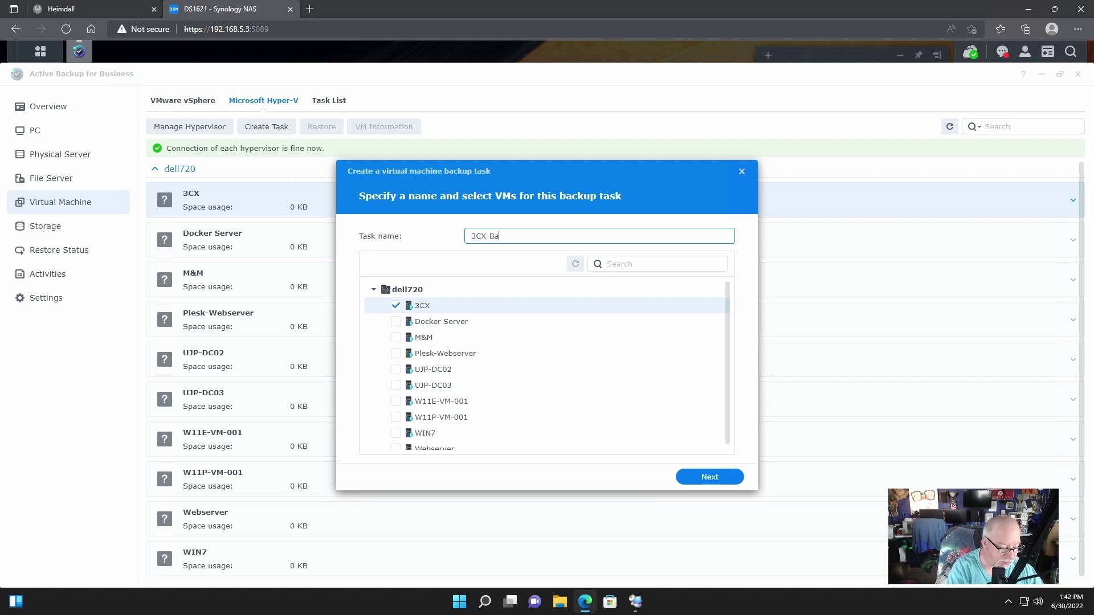
text(ckup)
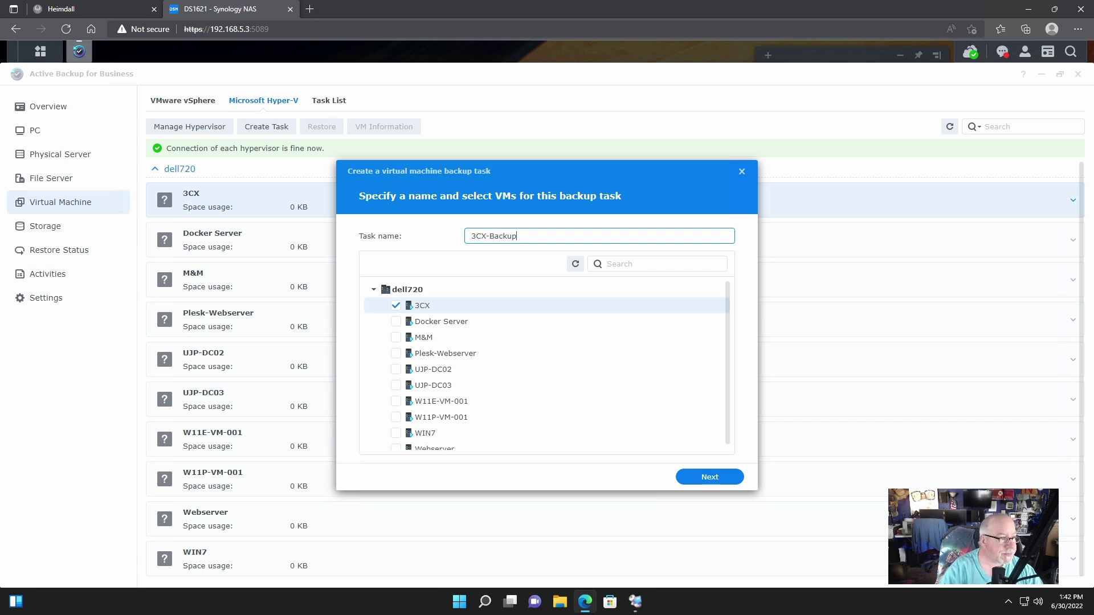
click(719, 480)
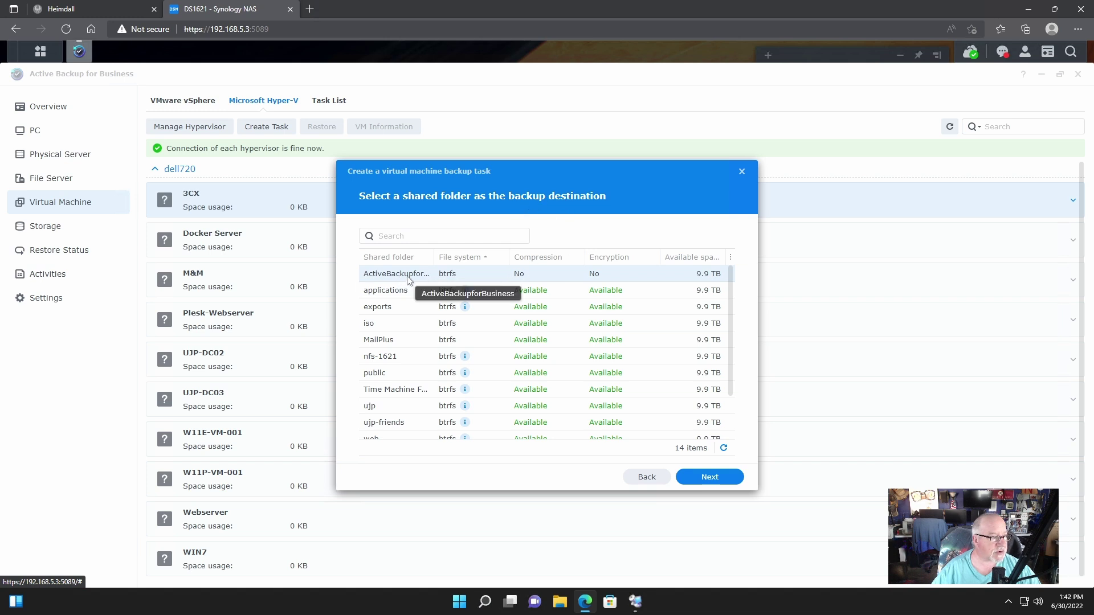
drag(436, 255, 484, 263)
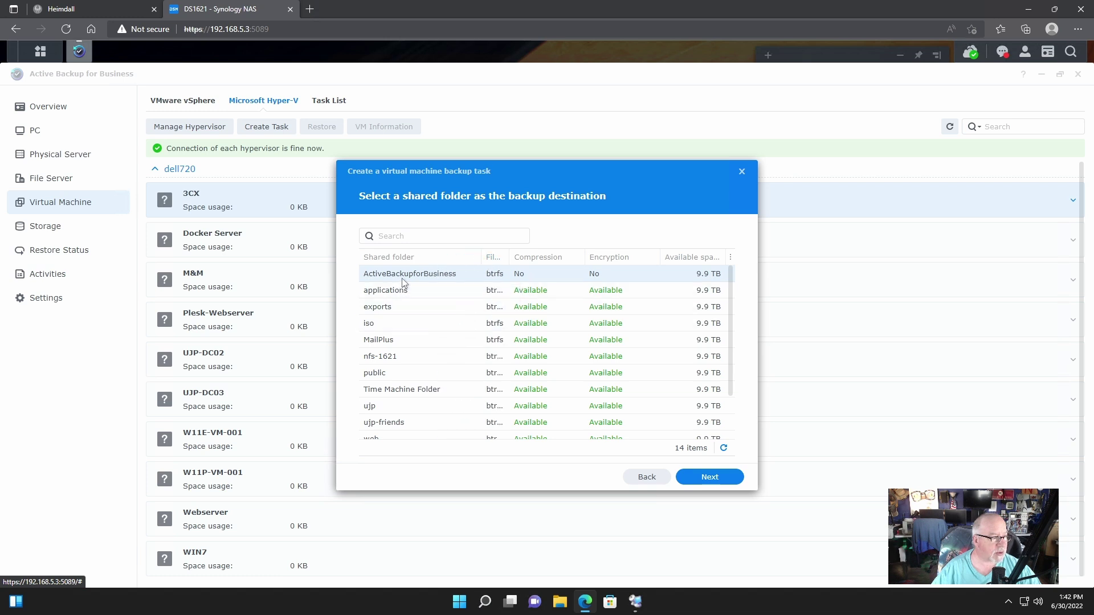
click(712, 479)
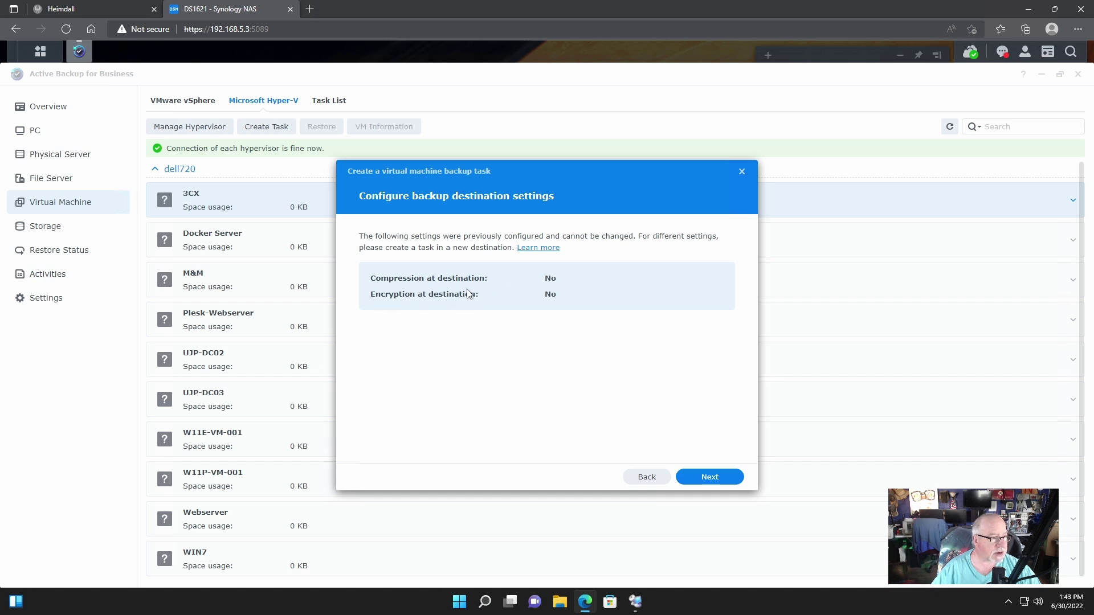
Step: Keep 3CX task settings at defaults, with application-aware backup off, and pass the service check
click(714, 478)
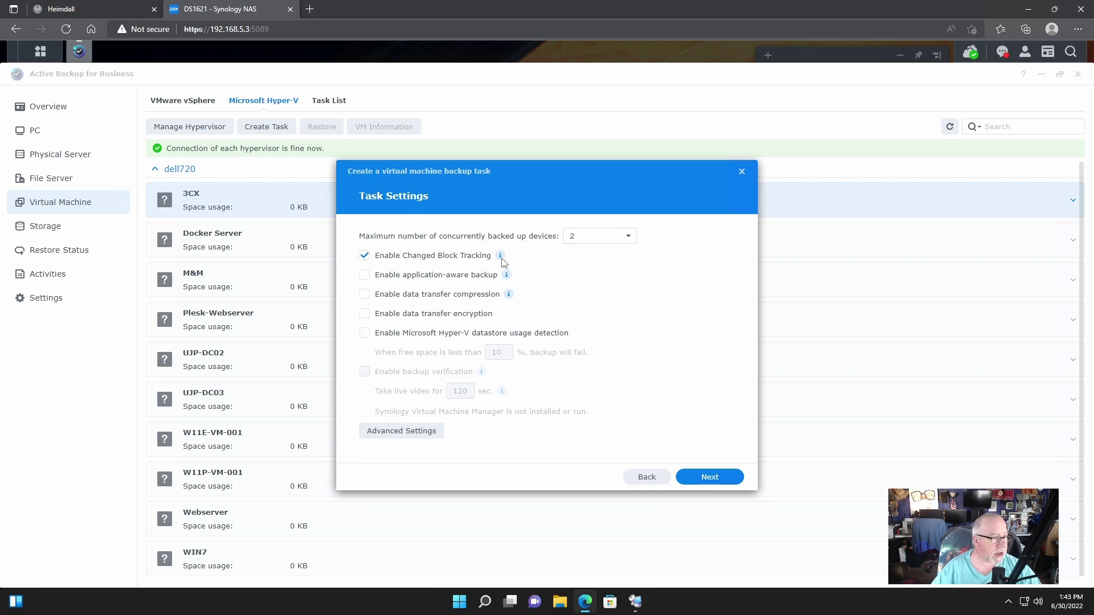
mouse_move(501, 257)
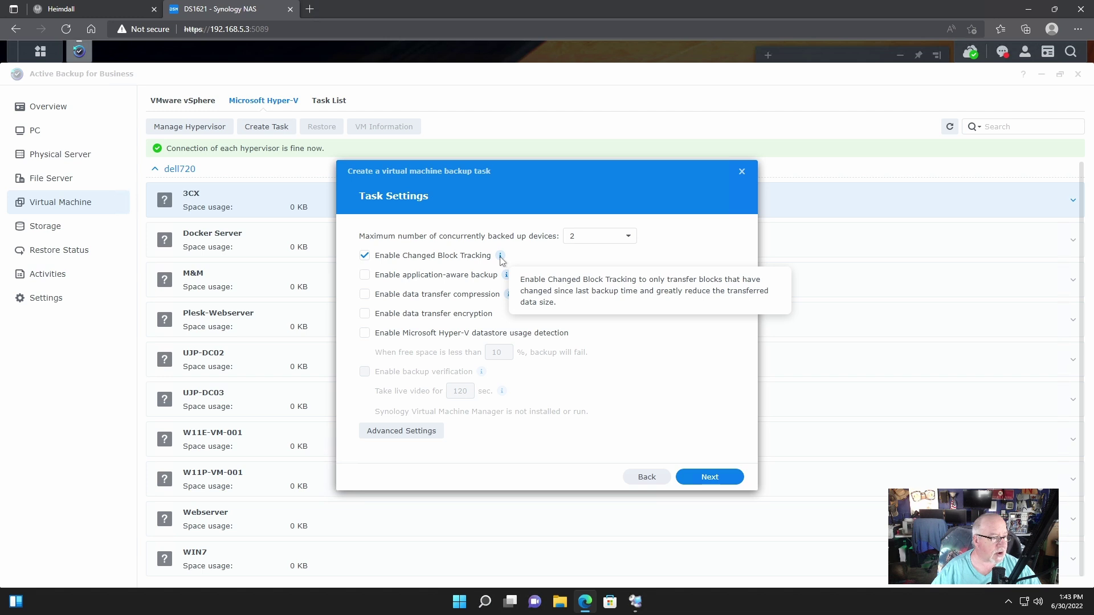
mouse_move(507, 276)
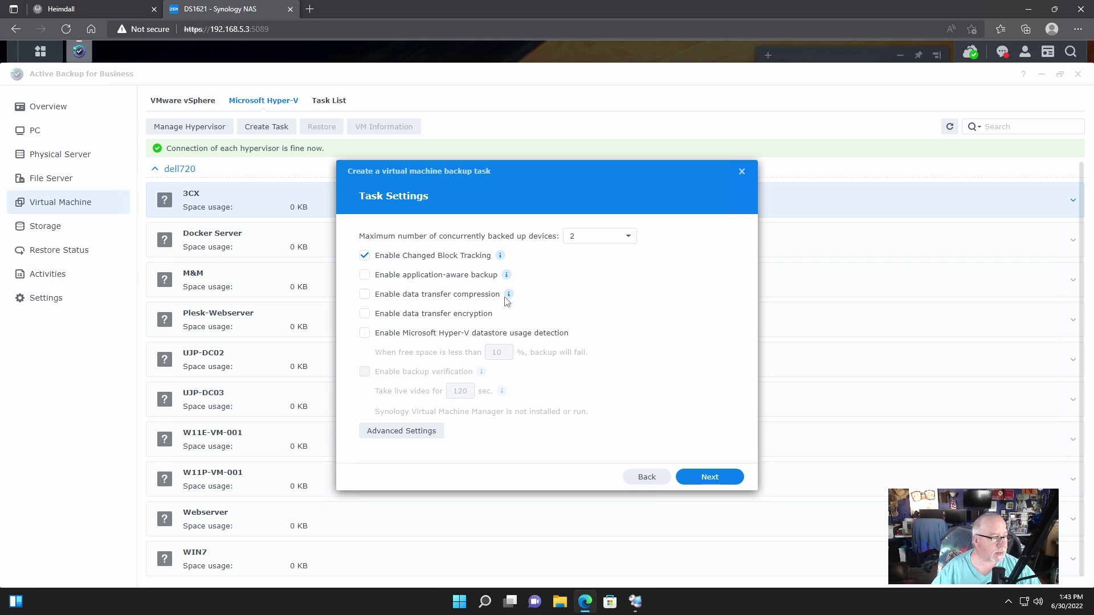
mouse_move(509, 296)
click(422, 433)
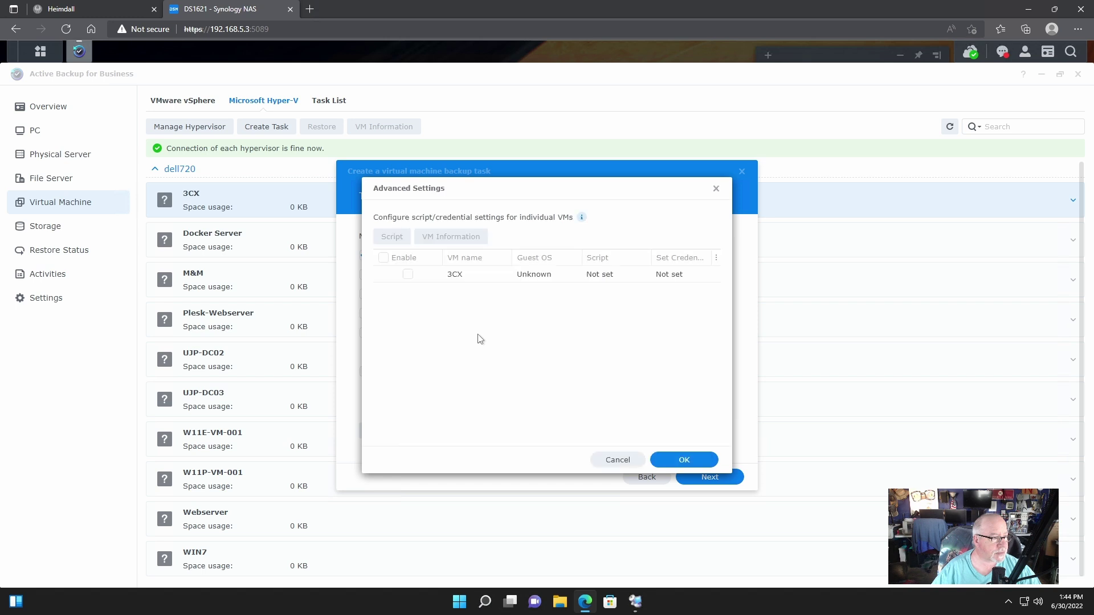
click(617, 460)
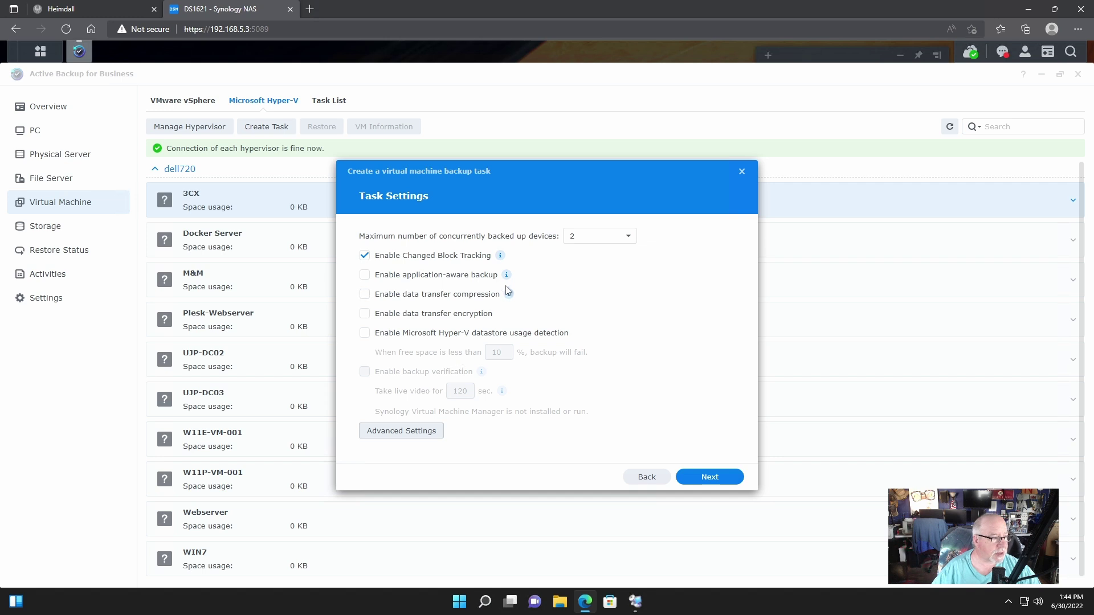
click(365, 276)
click(367, 276)
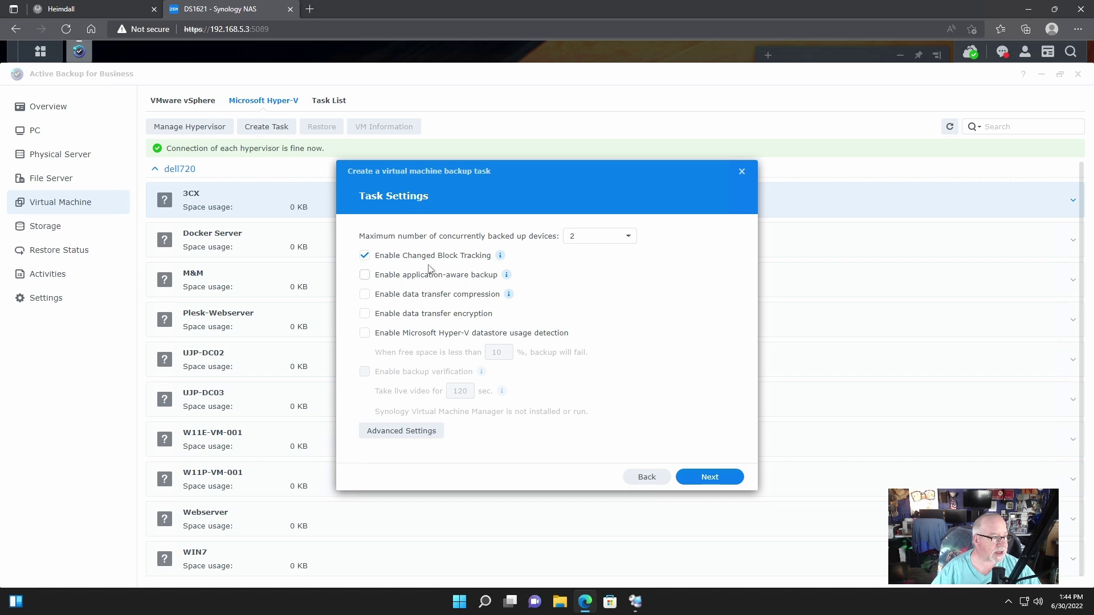
click(709, 477)
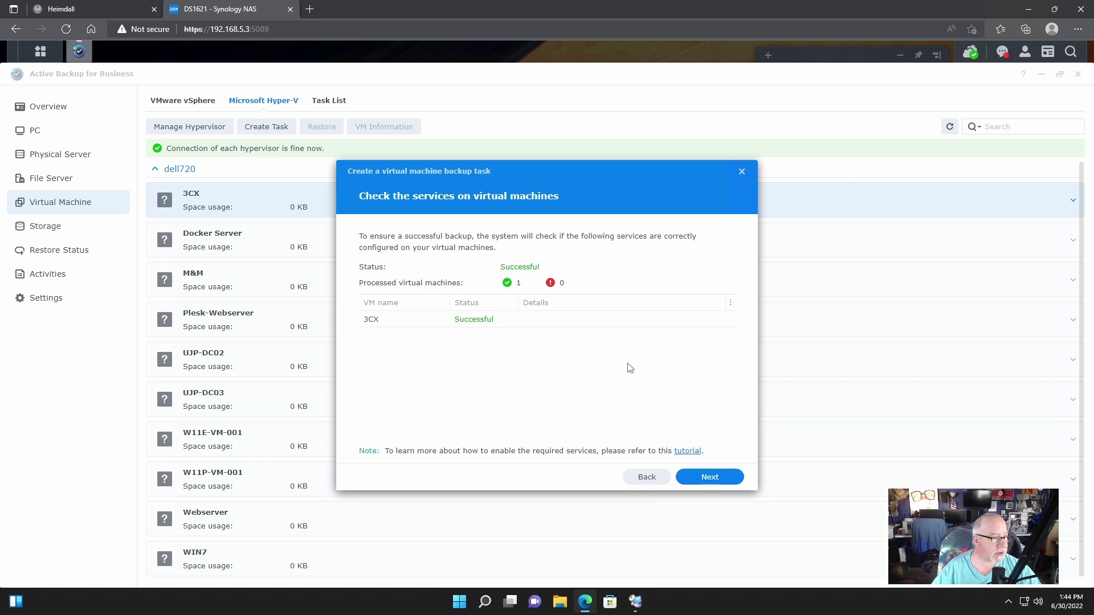
Step: Keep the 3CX task manual and enable retention keeping the latest 5 versions
click(709, 477)
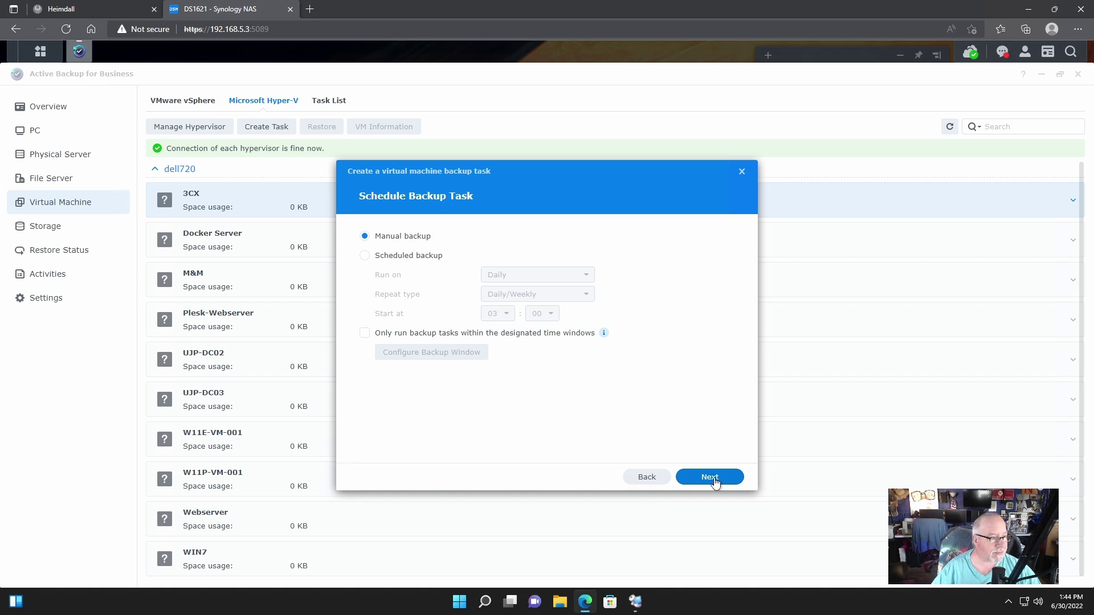
click(716, 482)
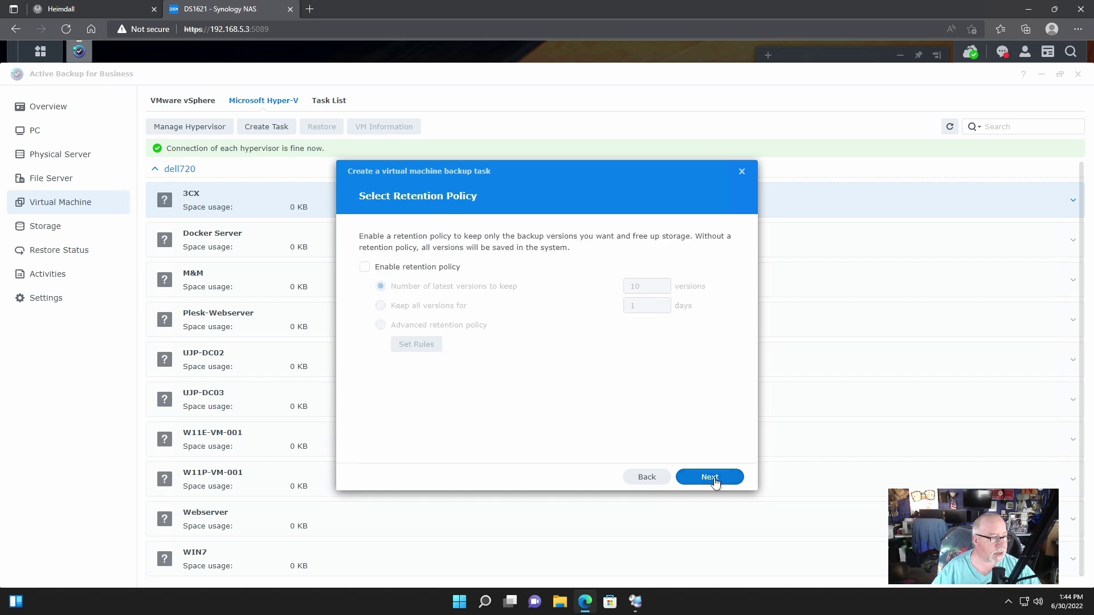
click(365, 267)
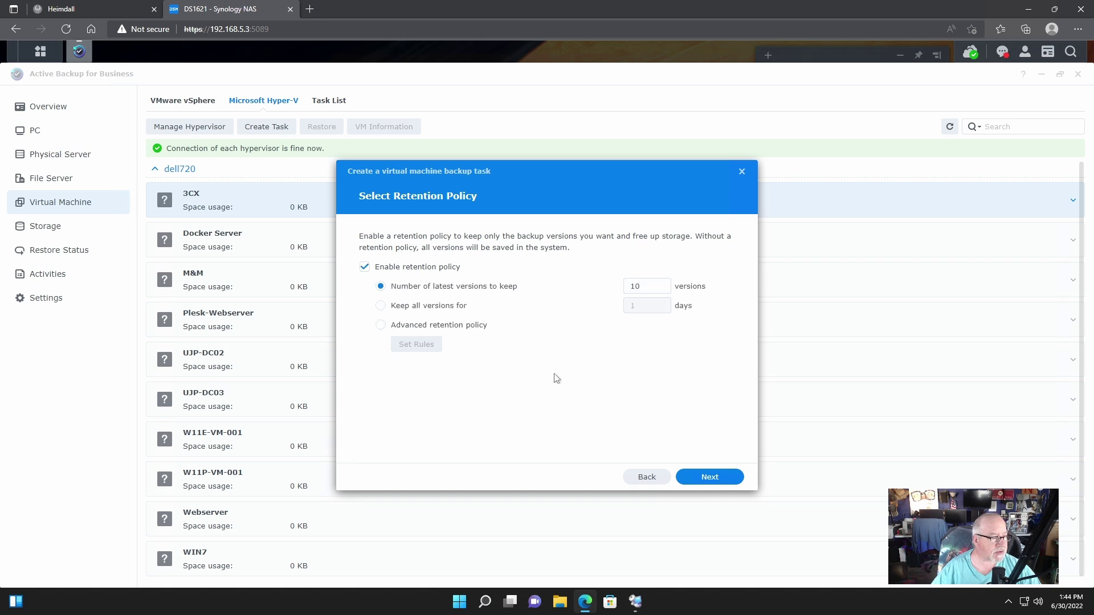
double_click(626, 287)
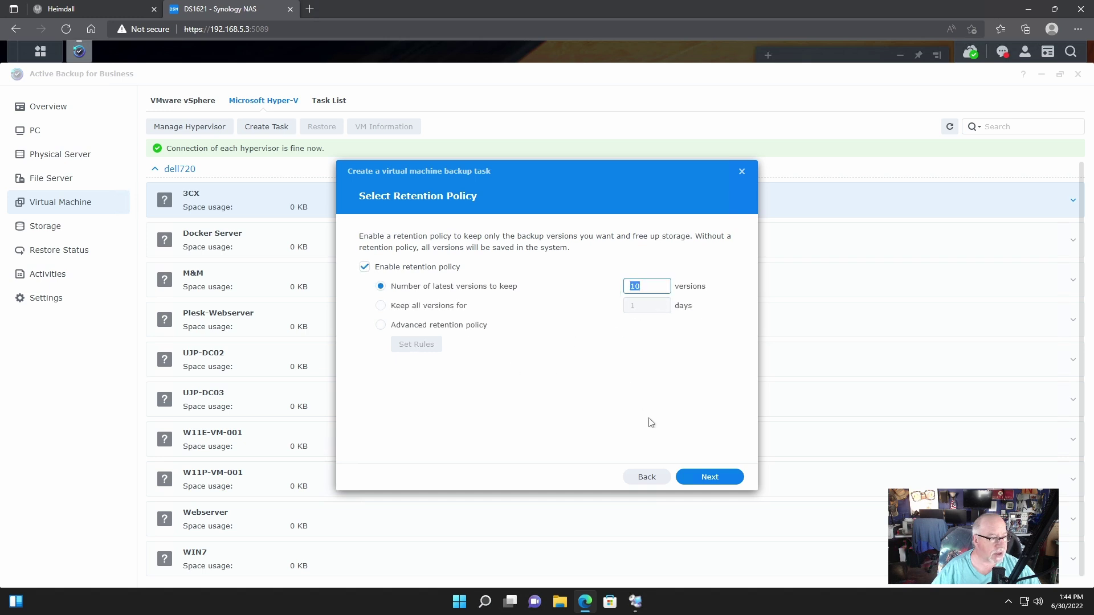
text(5)
click(707, 476)
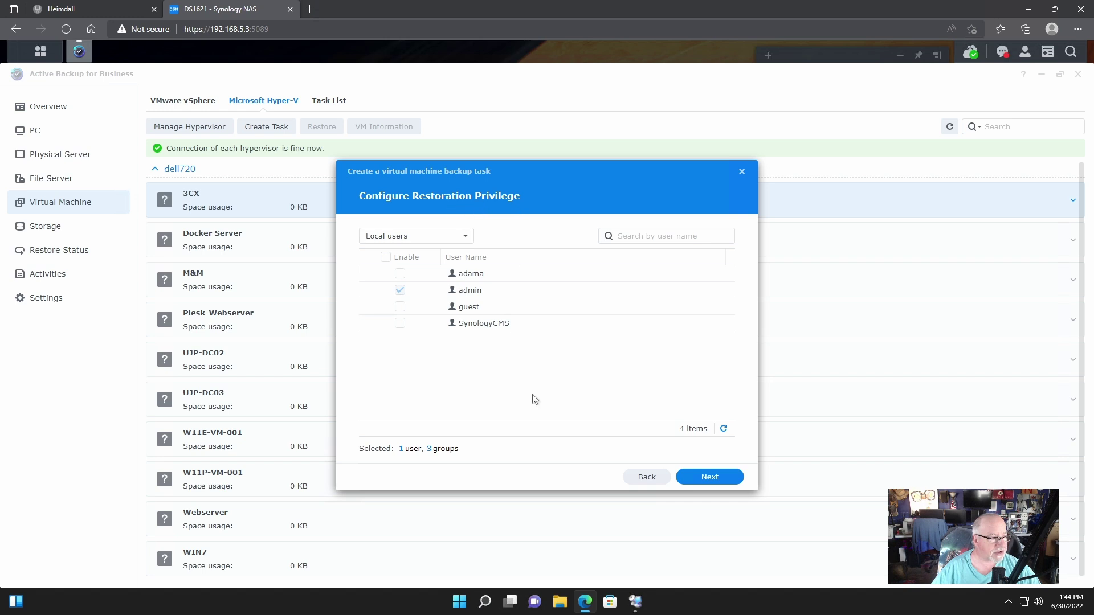
Step: Grant restore permission to one domain user instead of a local user
click(401, 275)
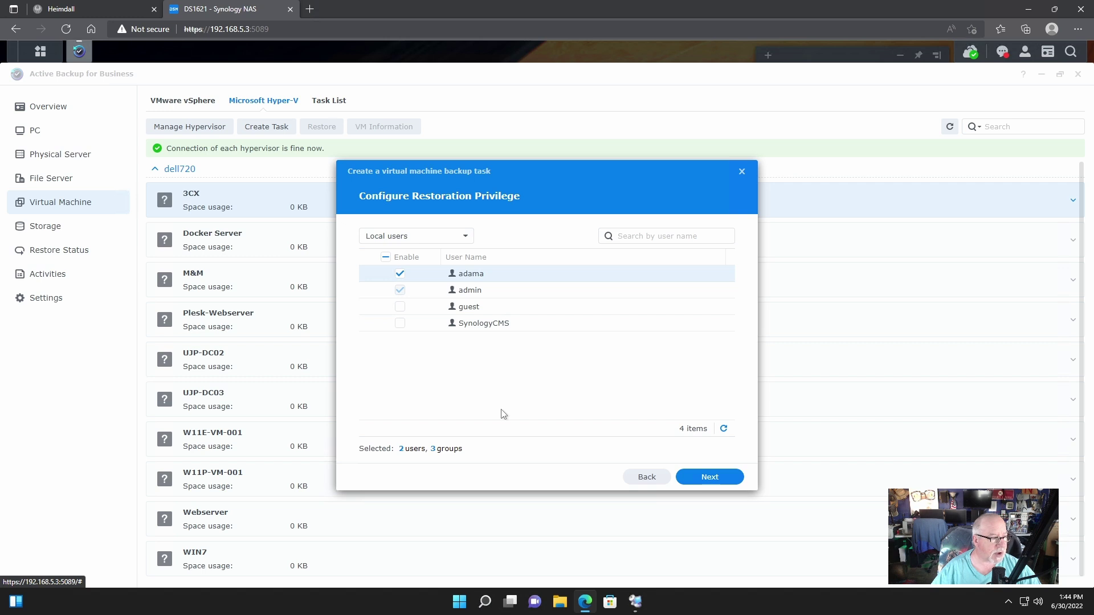
click(400, 275)
click(466, 238)
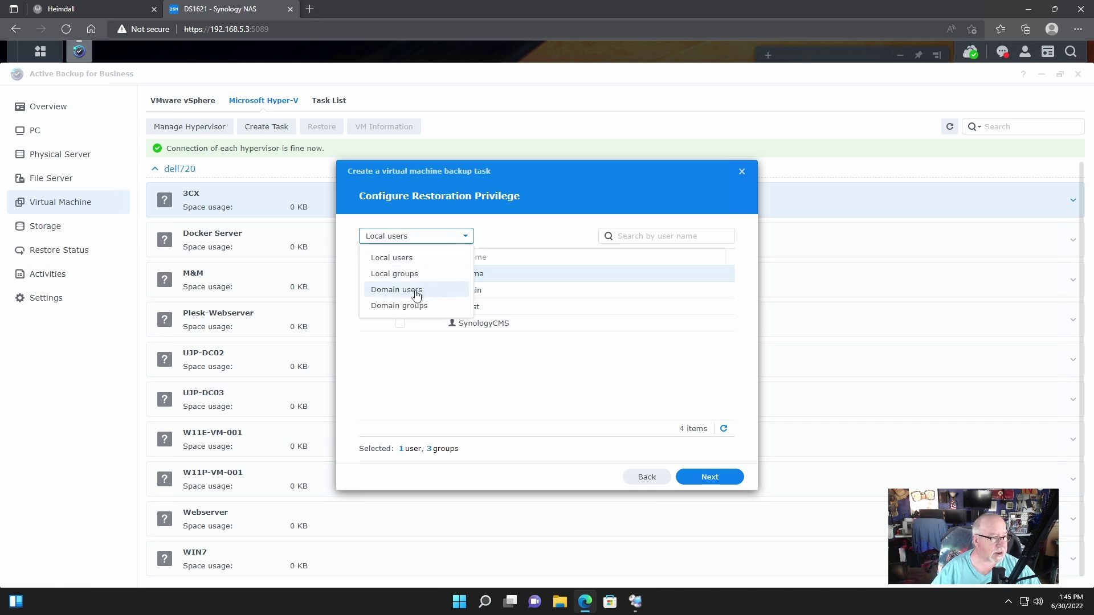
click(417, 291)
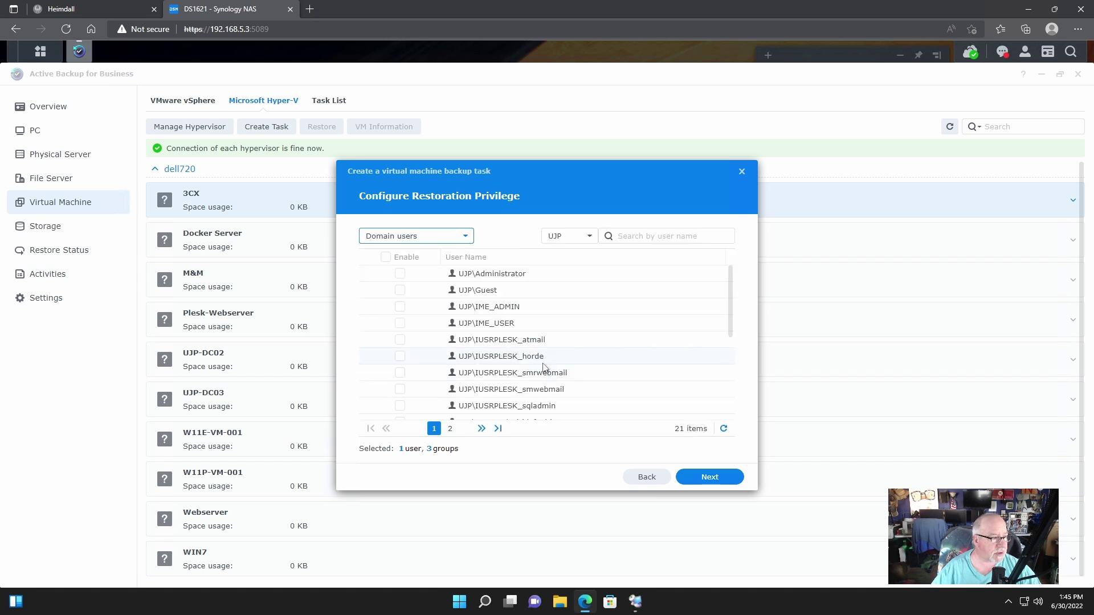
scroll(545, 367, down, 1)
scroll(544, 367, down, 1)
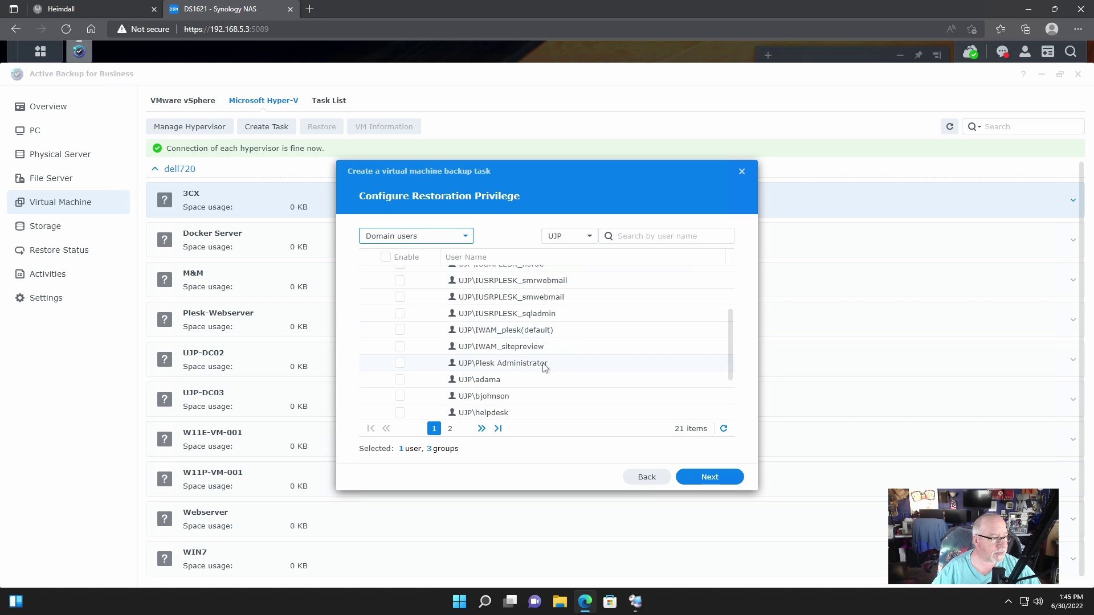
click(401, 380)
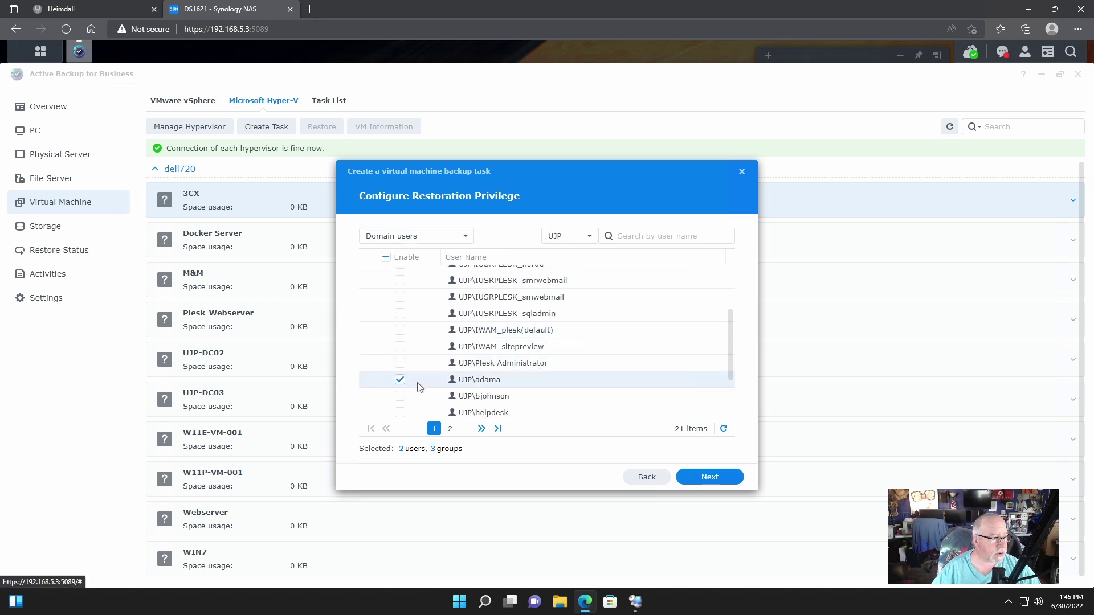
Step: Review the 3CX-Backup summary, complete the wizard, and confirm backing up now
click(711, 480)
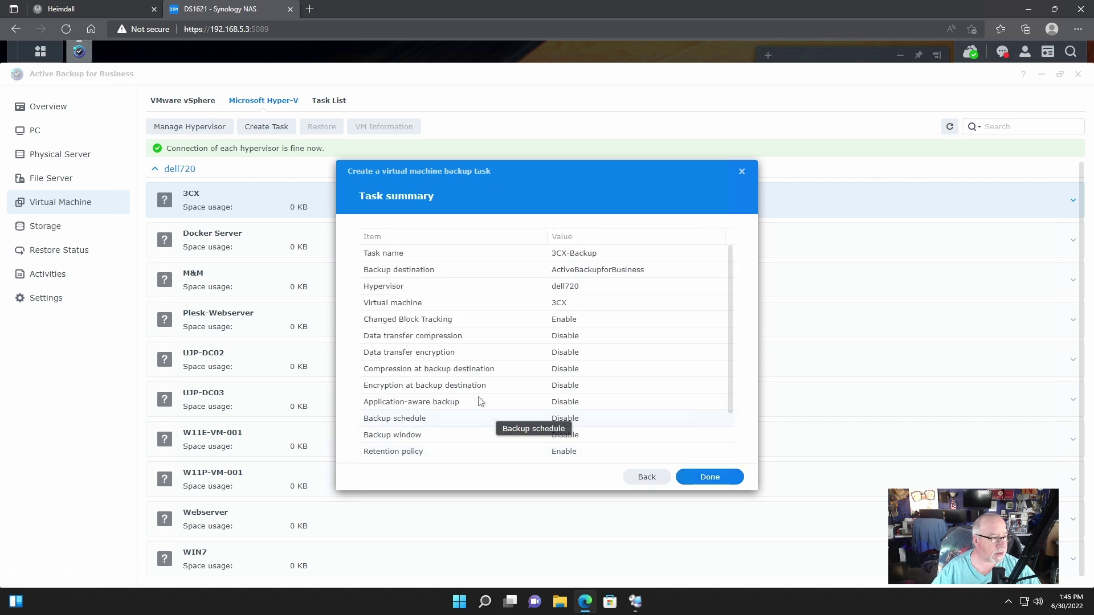
scroll(479, 353, down, 2)
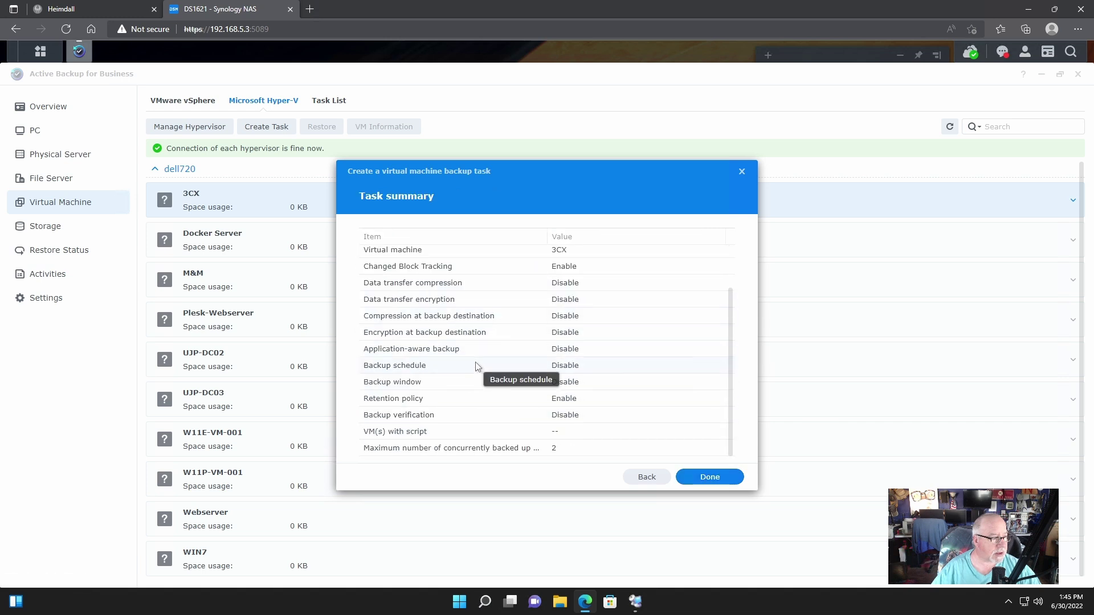
click(712, 476)
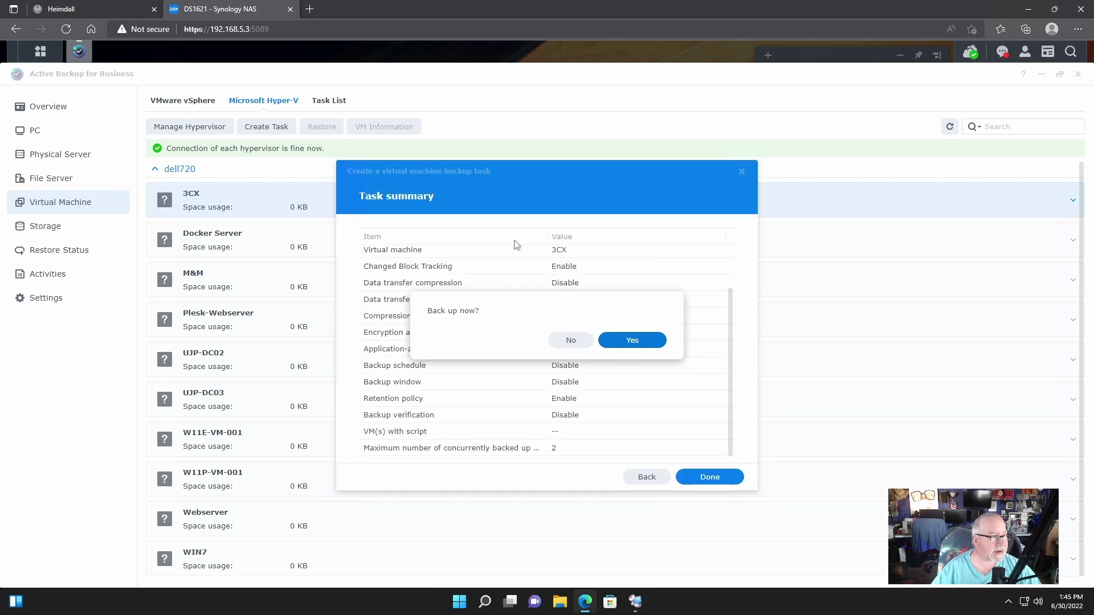
click(635, 342)
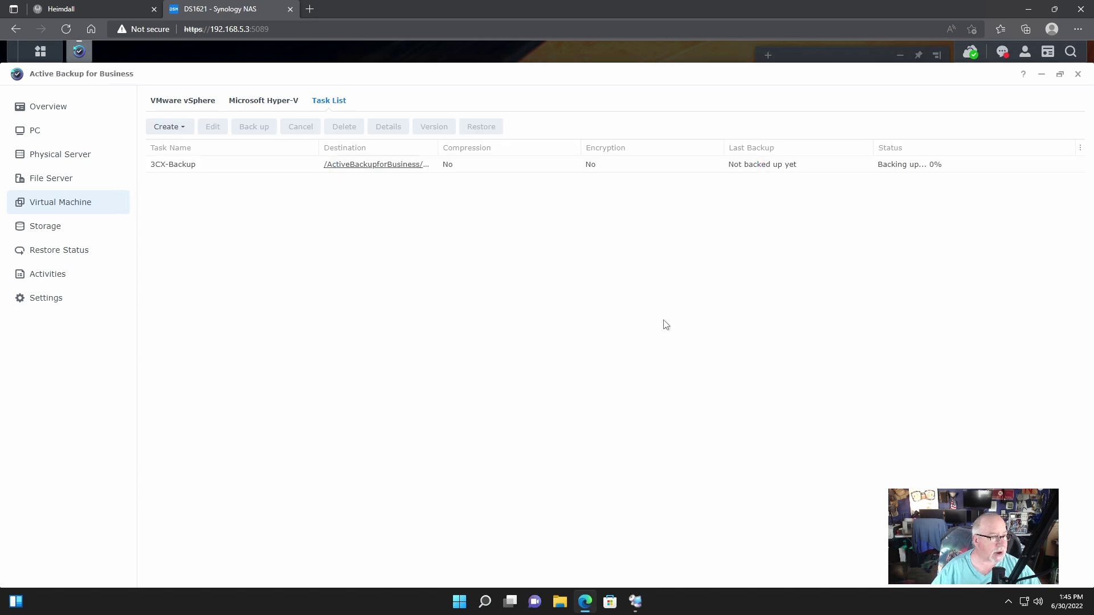
Step: Sort tasks by name, check the Overview, Task List and Hyper-V views, then return to Overview
click(262, 150)
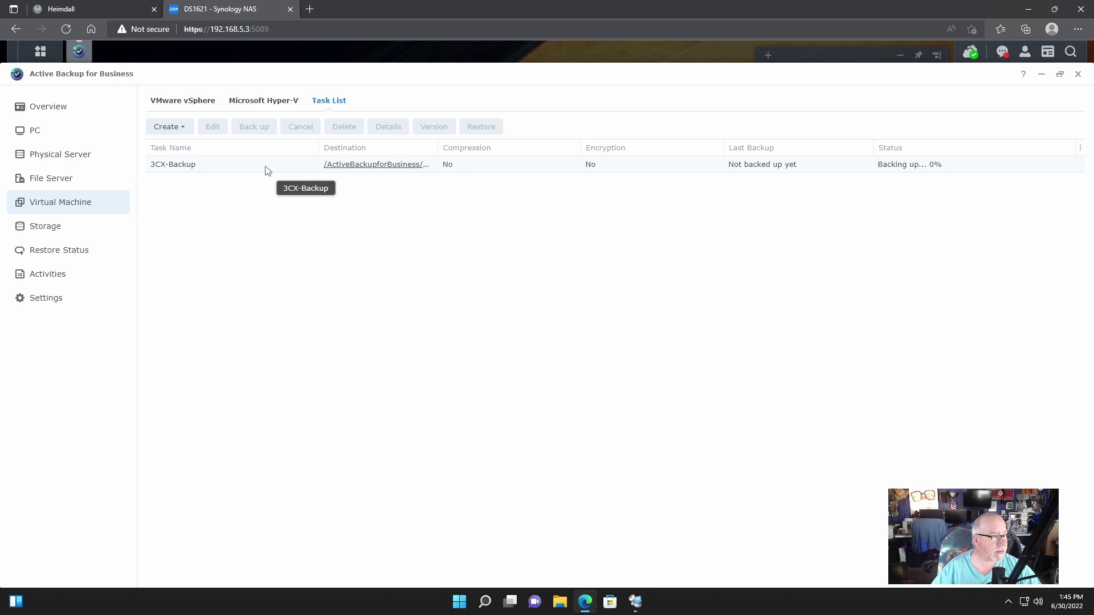
click(59, 108)
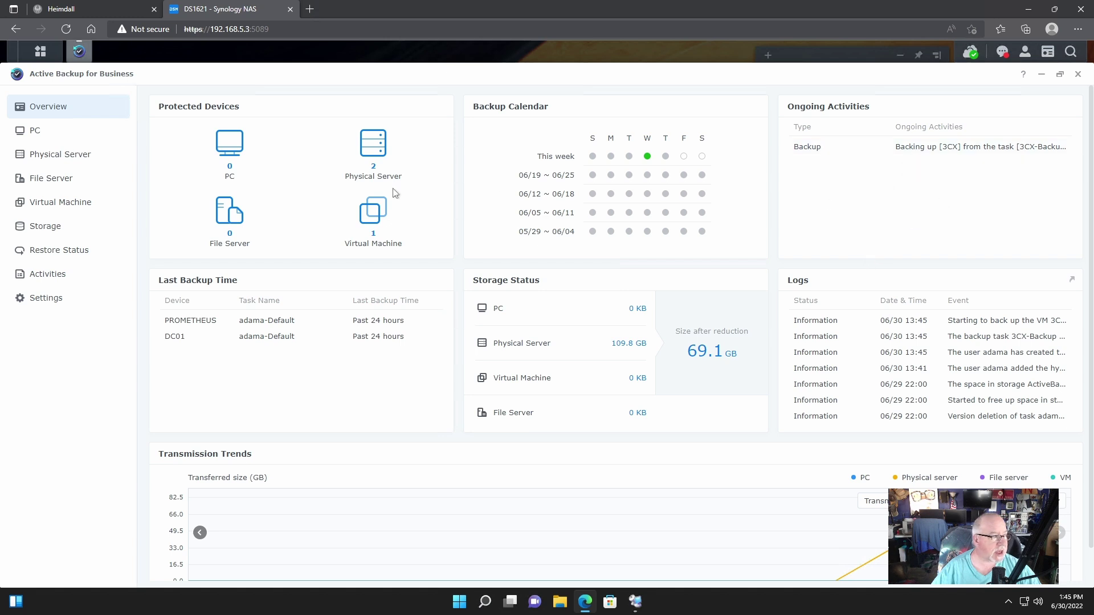
click(59, 204)
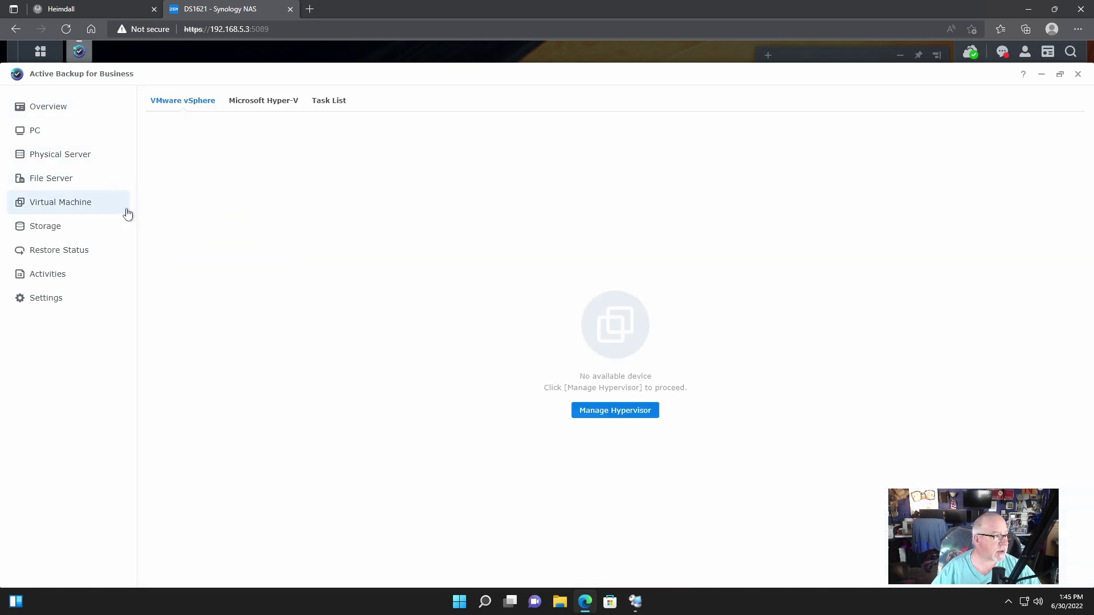
click(332, 102)
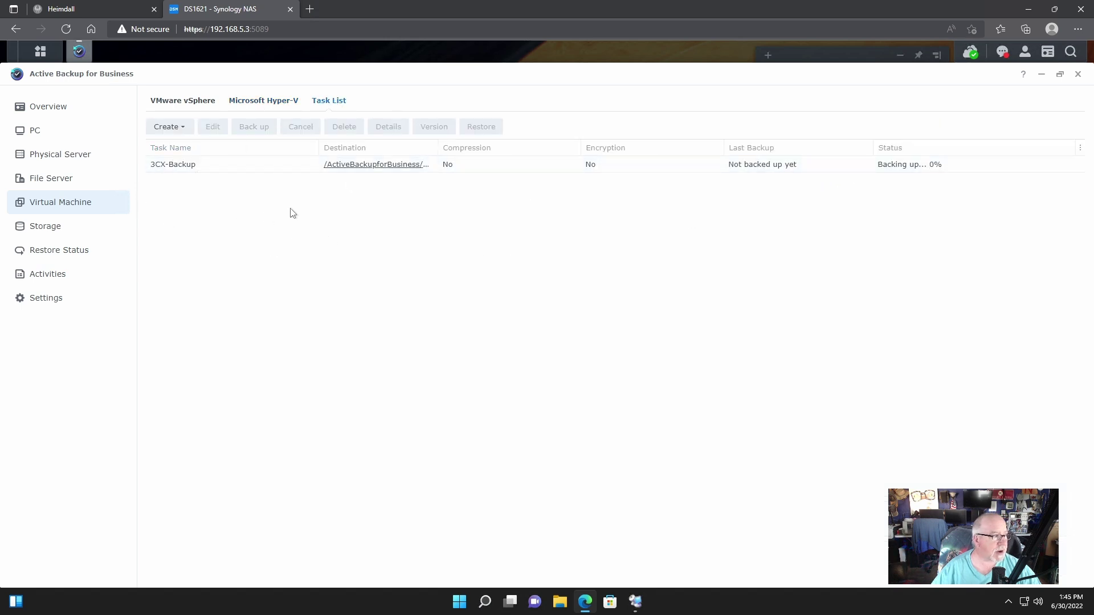
click(281, 105)
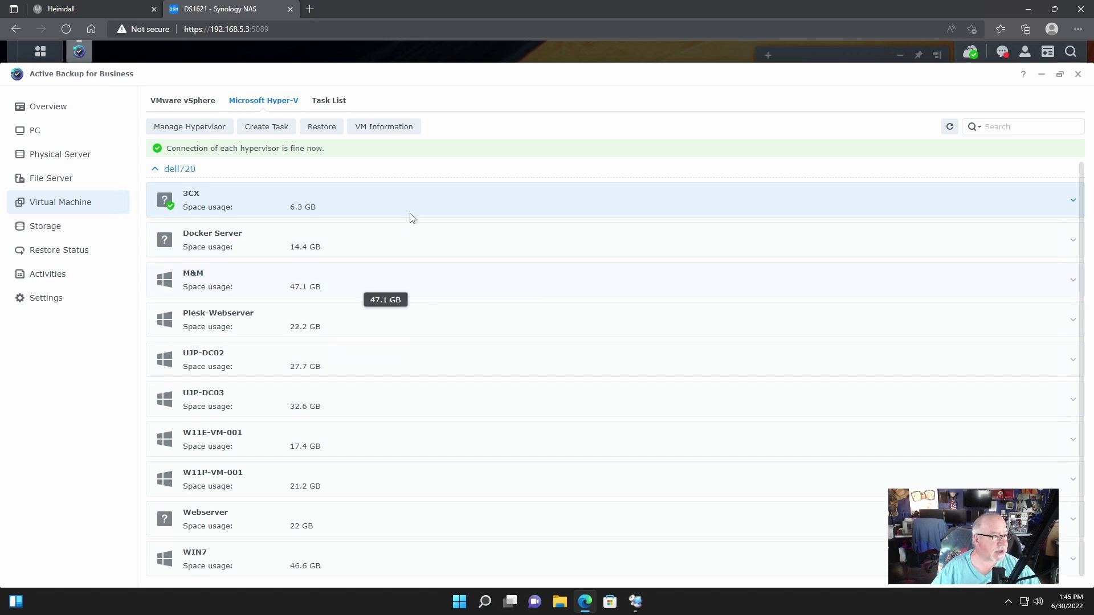
click(53, 111)
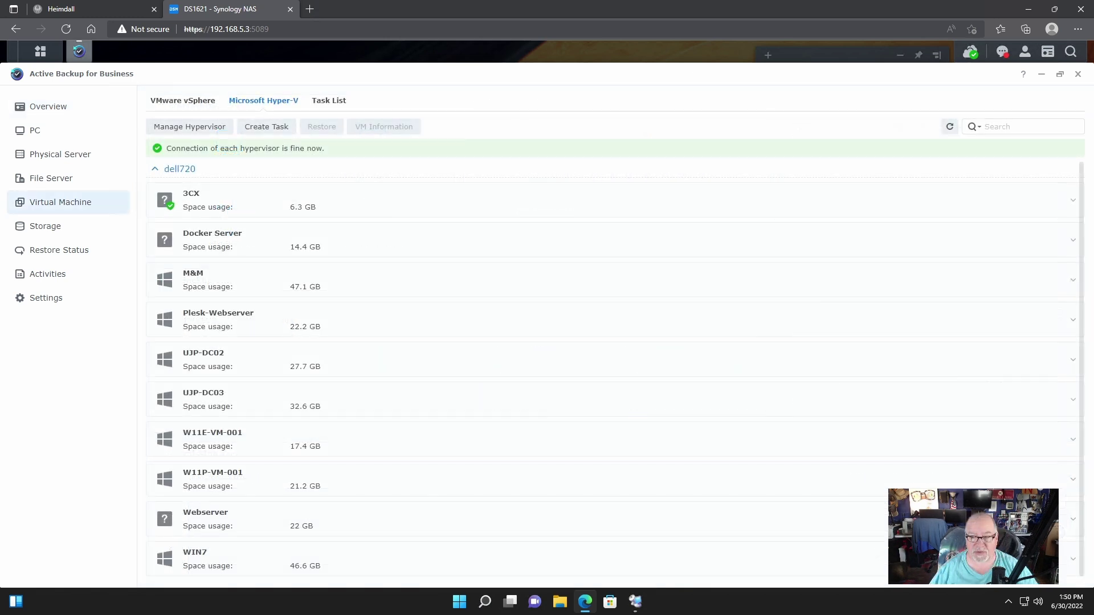
Step: Check the 3CX-Backup details log for completion, then return to the Hyper-V machine list
click(347, 103)
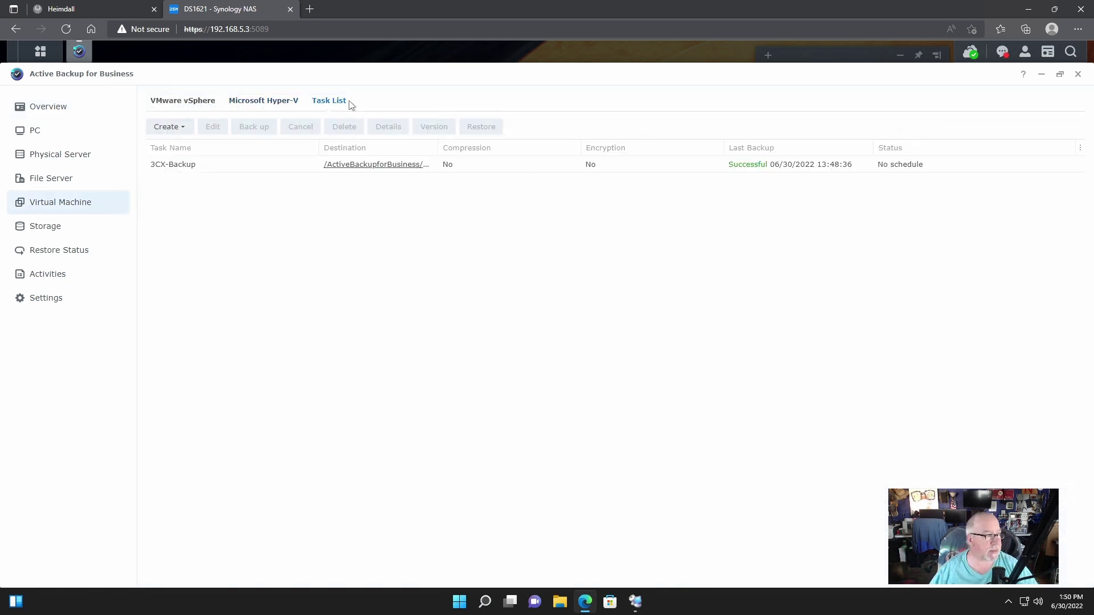
click(234, 167)
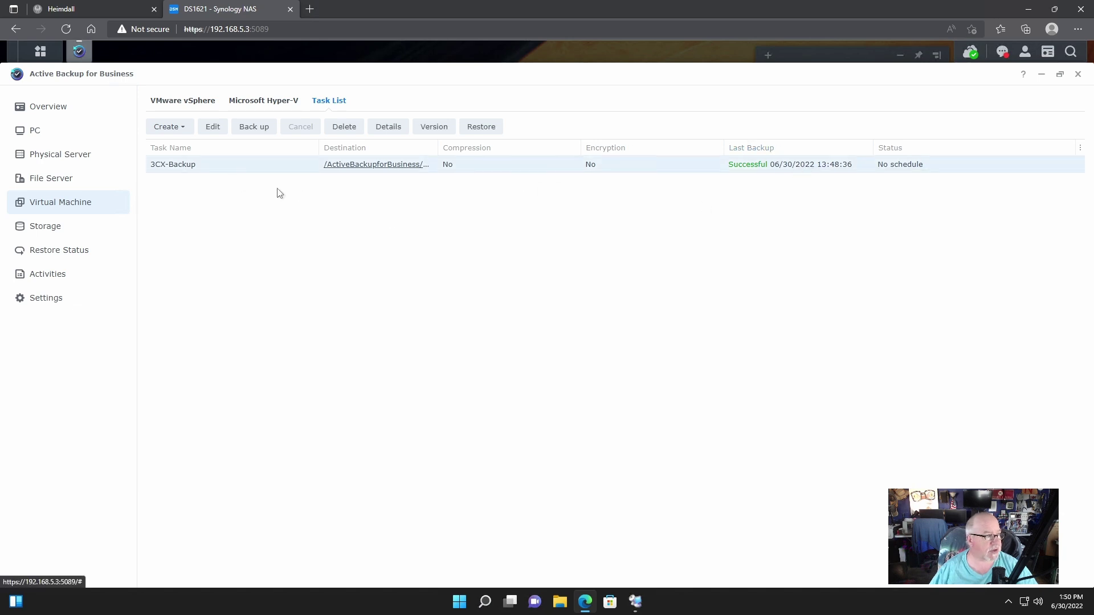
click(392, 130)
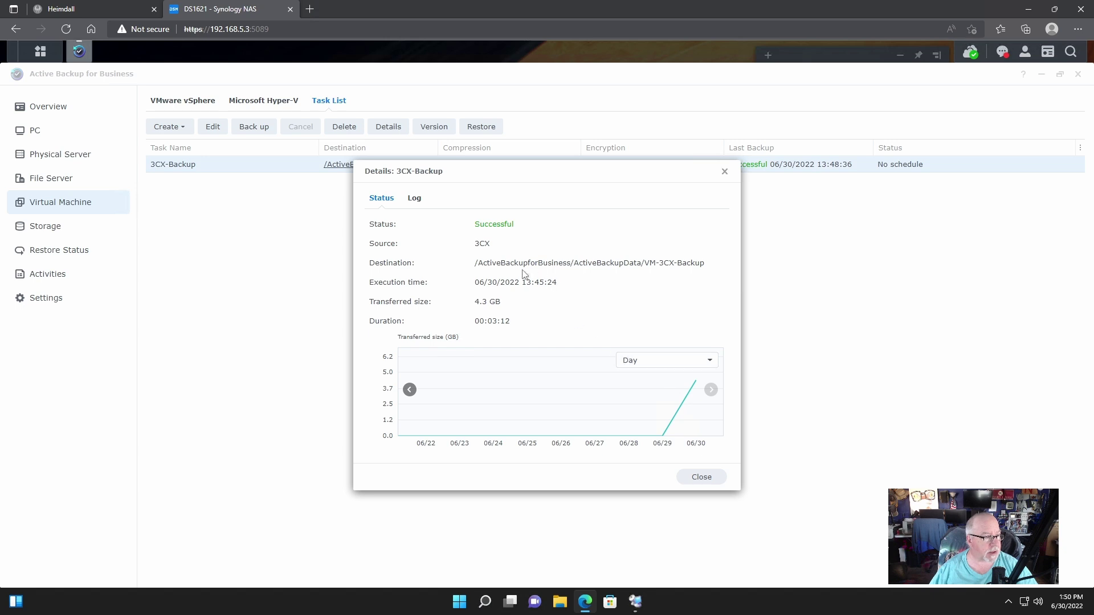
click(416, 200)
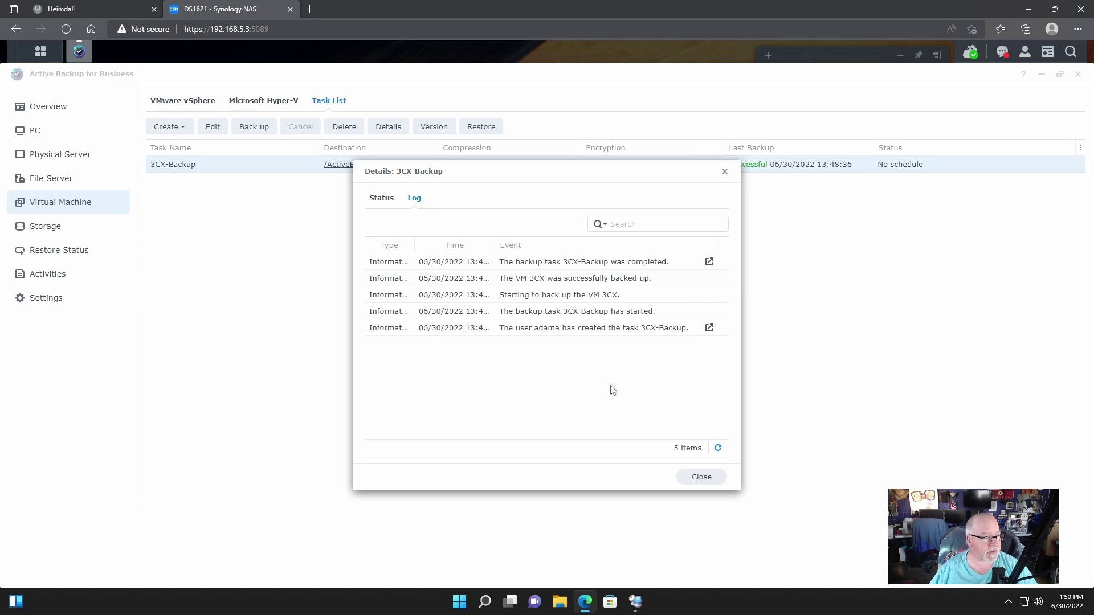
click(703, 477)
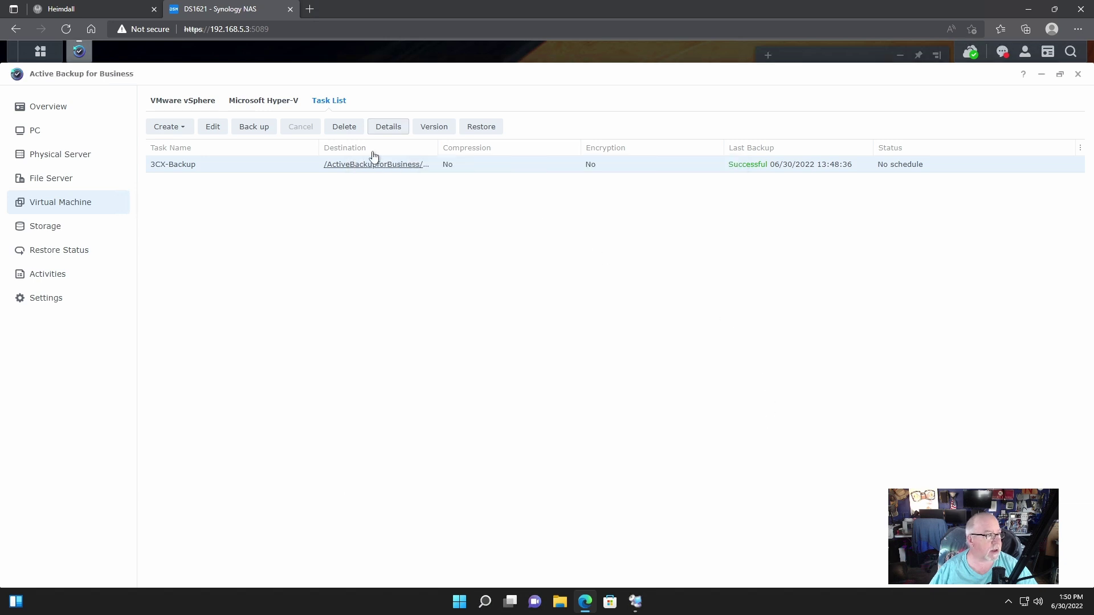
click(264, 105)
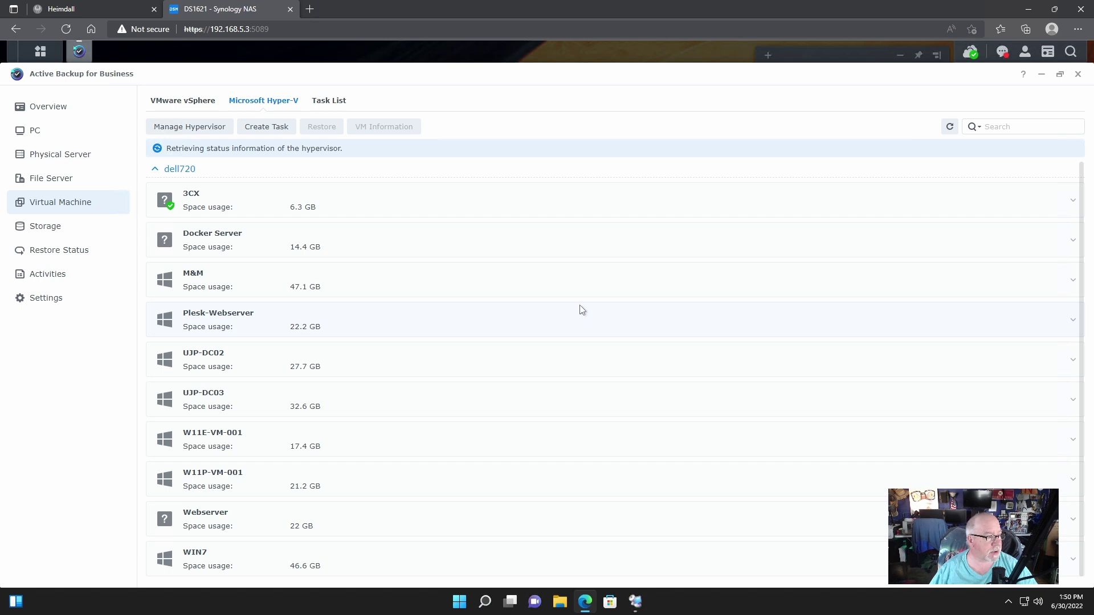
Step: Create a backup task for UJP-DC02 named 'DC02-Backup' and advance to destination settings
click(234, 364)
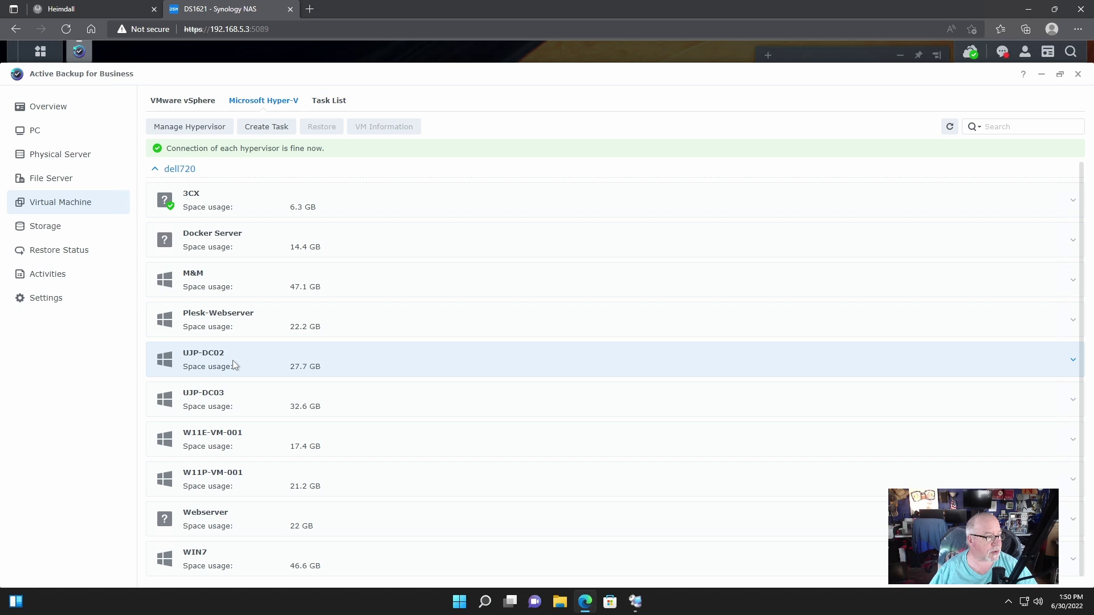
click(274, 131)
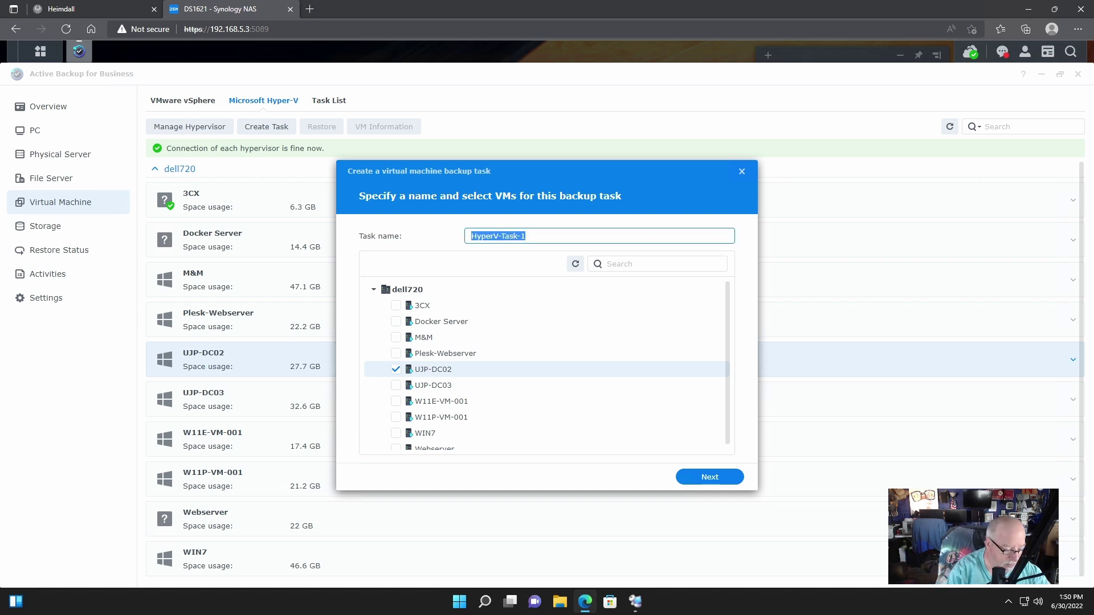
text(DC02-Backup)
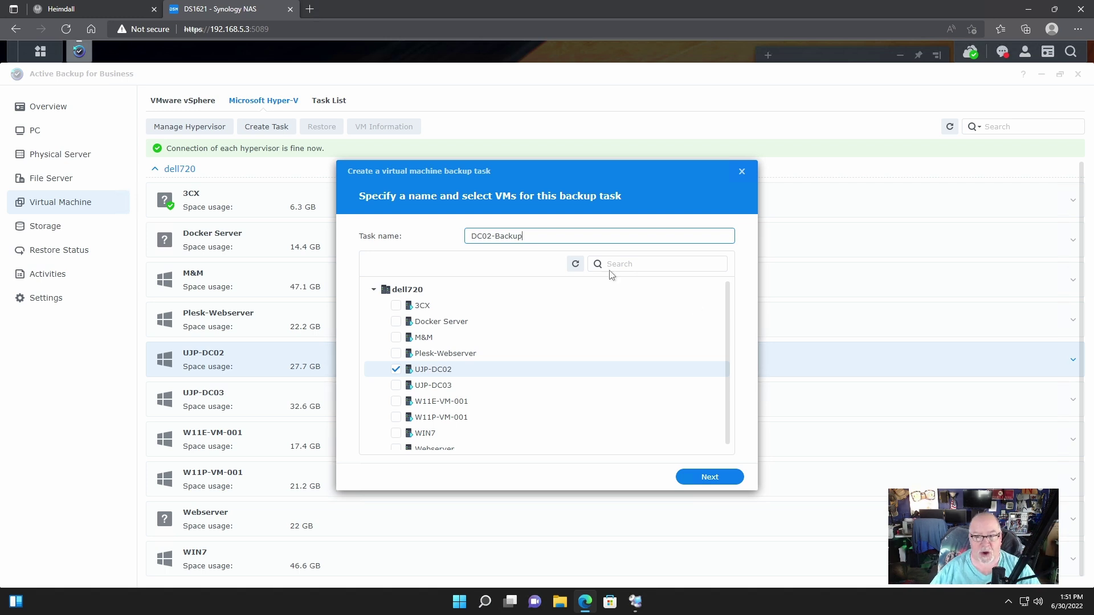
click(707, 477)
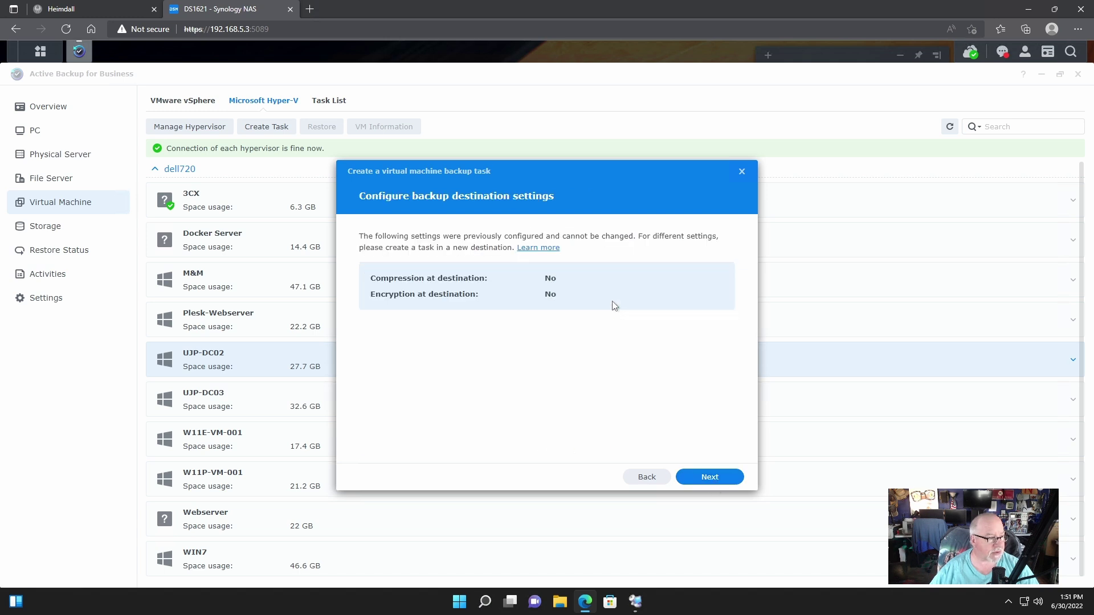
Step: Keep DC02-Backup's default settings and manual schedule, with retention of the latest 5 versions
click(709, 477)
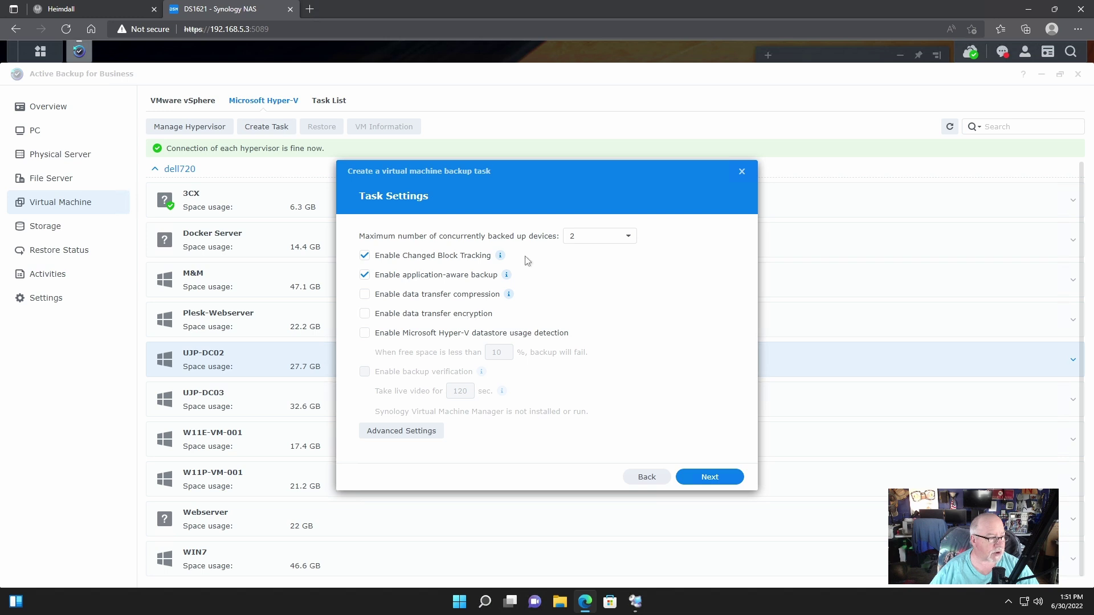
click(709, 477)
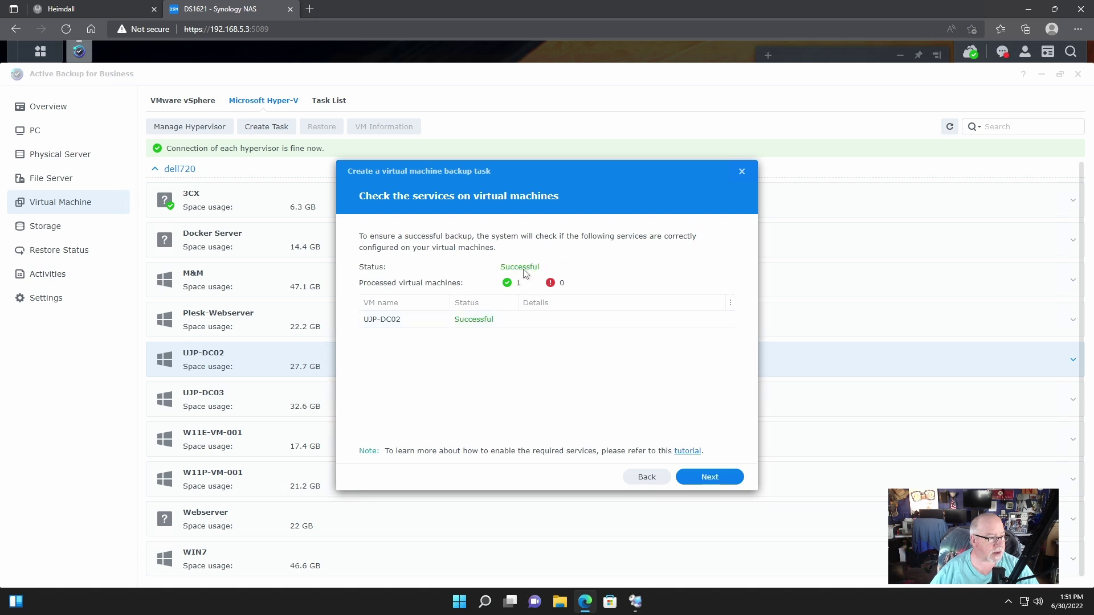
click(705, 476)
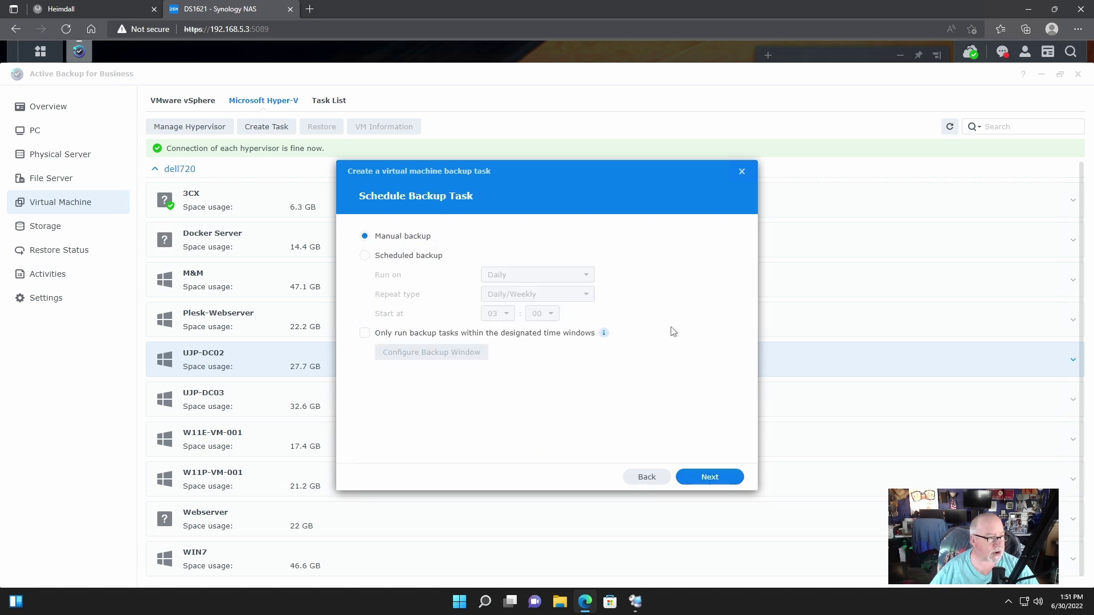
click(729, 477)
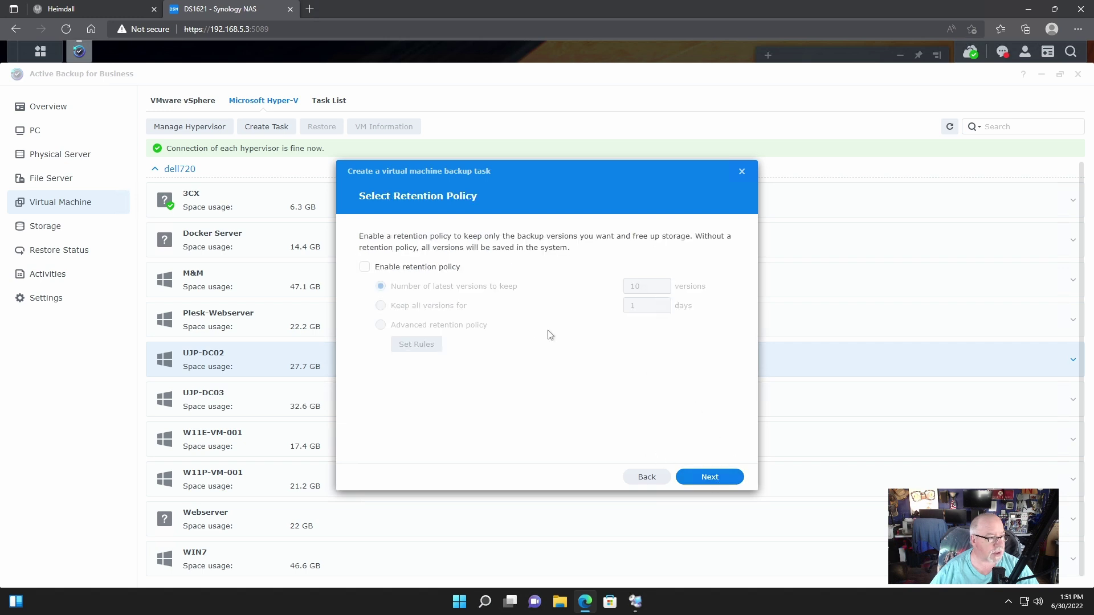
click(383, 268)
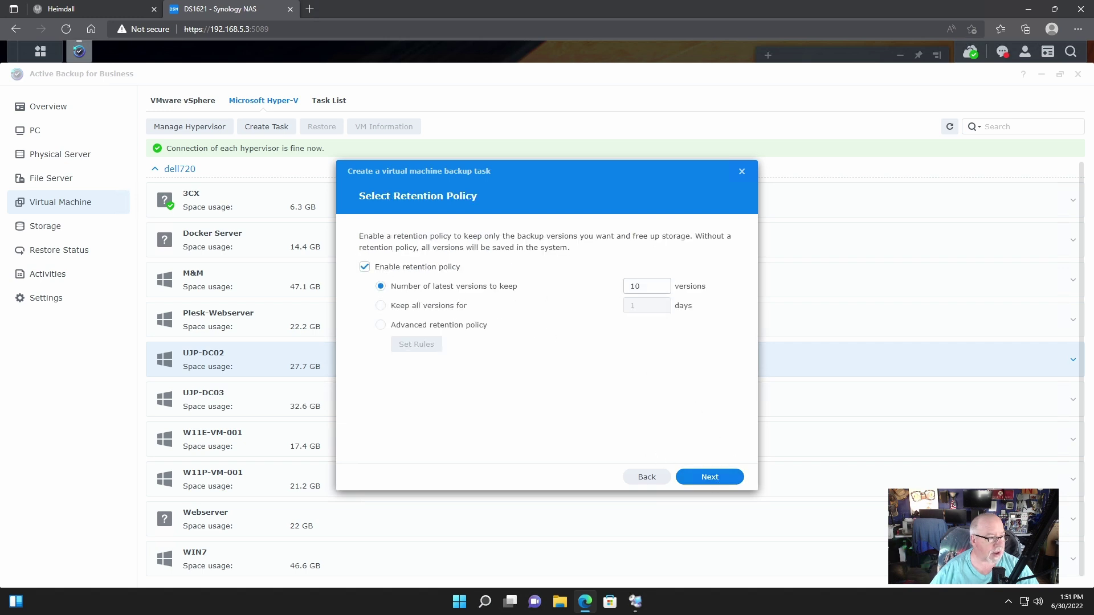
double_click(635, 286)
text(5)
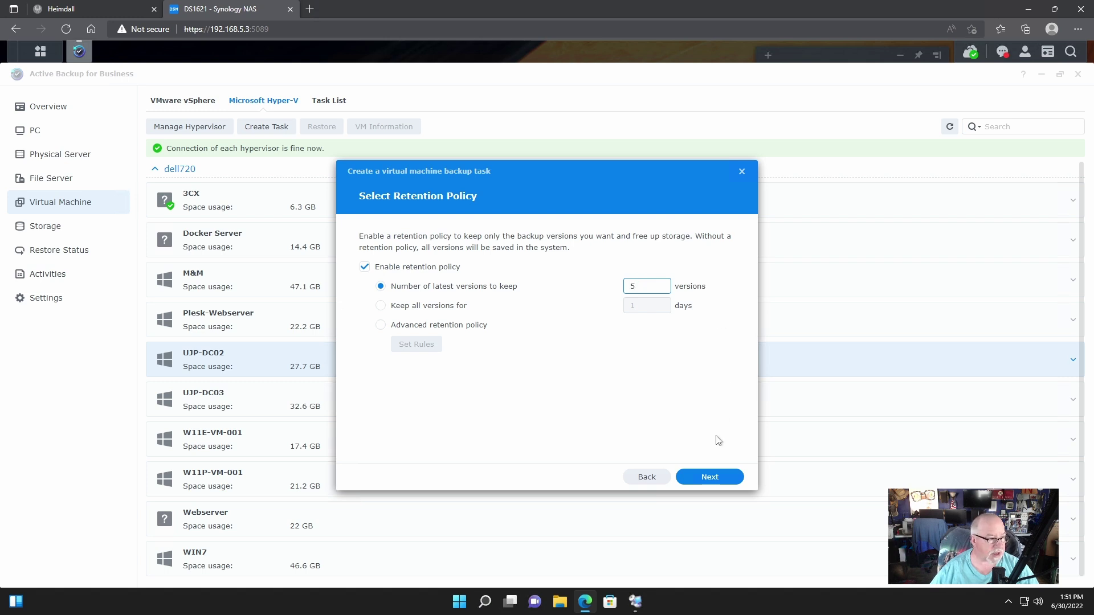
click(708, 476)
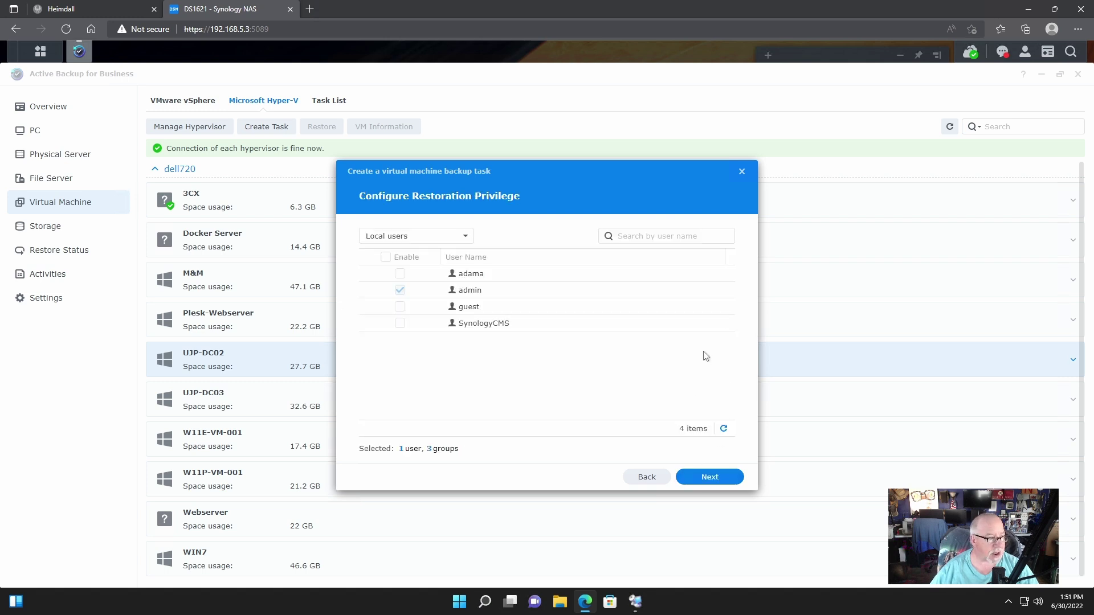
Step: Grant one domain user restore rights, finish DC02-Backup, and start its first backup
click(469, 238)
click(418, 290)
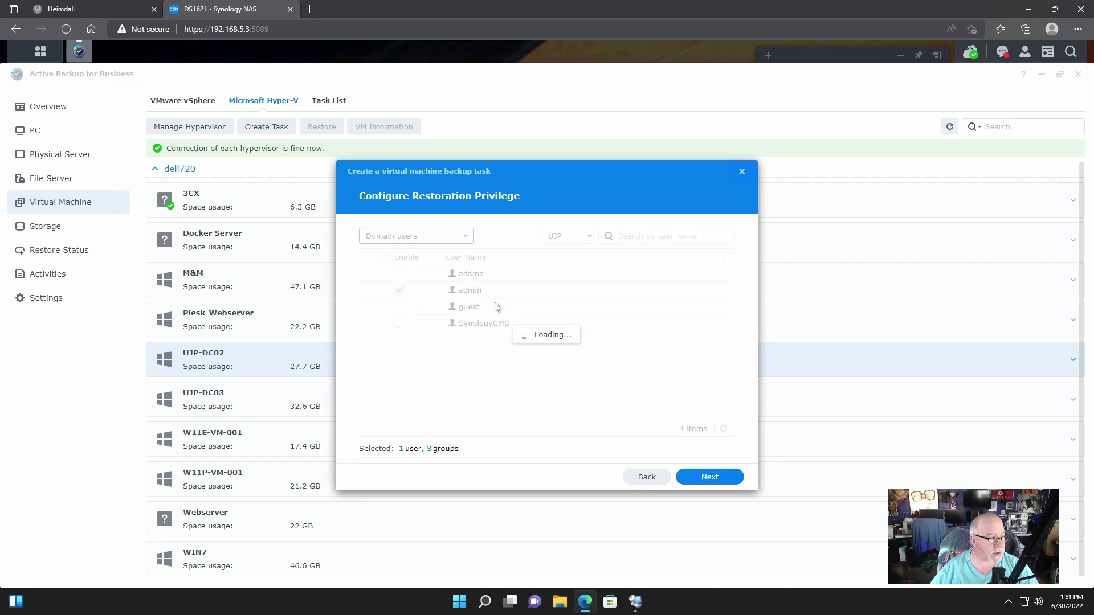
scroll(497, 389, down, 2)
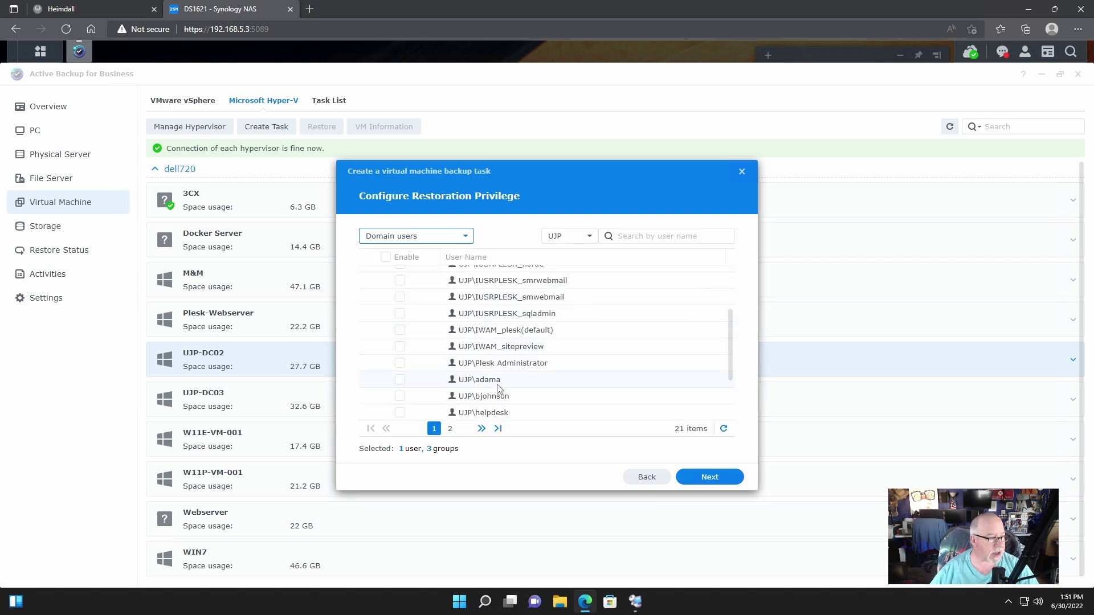
click(399, 381)
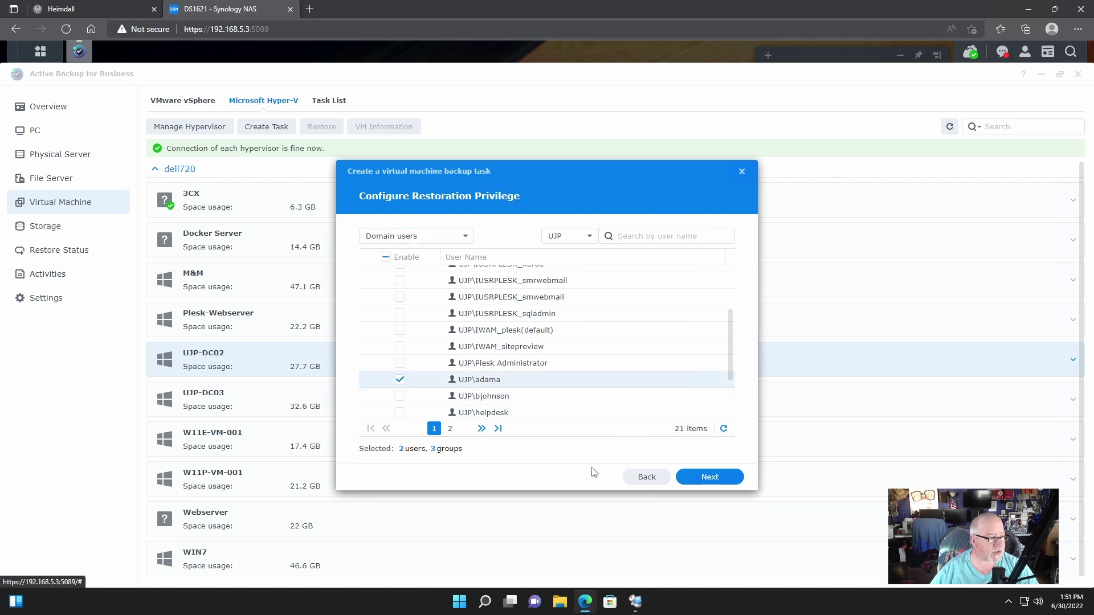
click(720, 480)
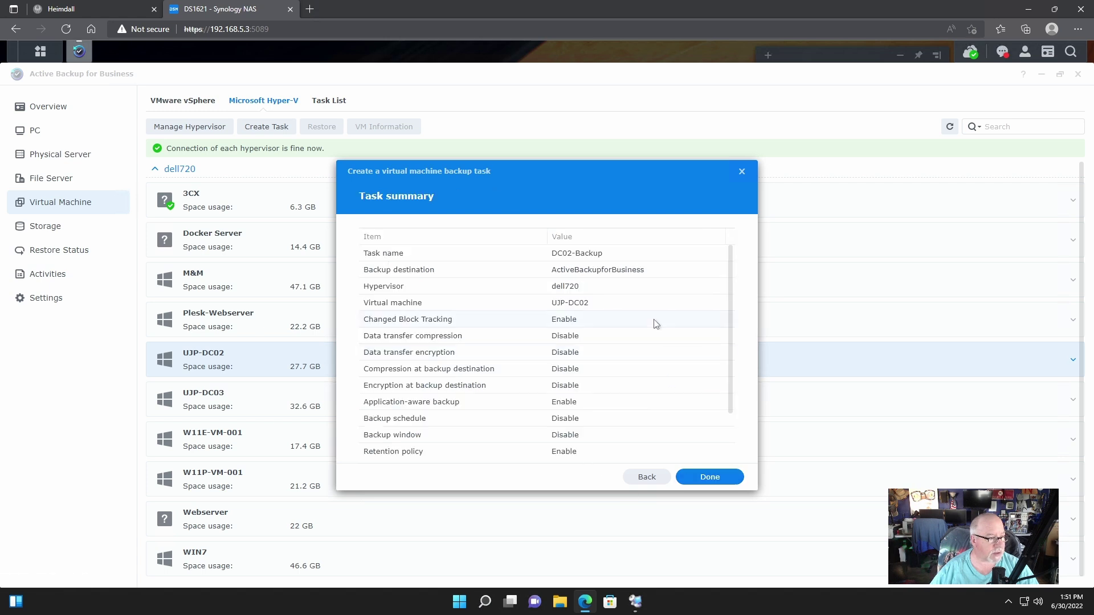
click(711, 478)
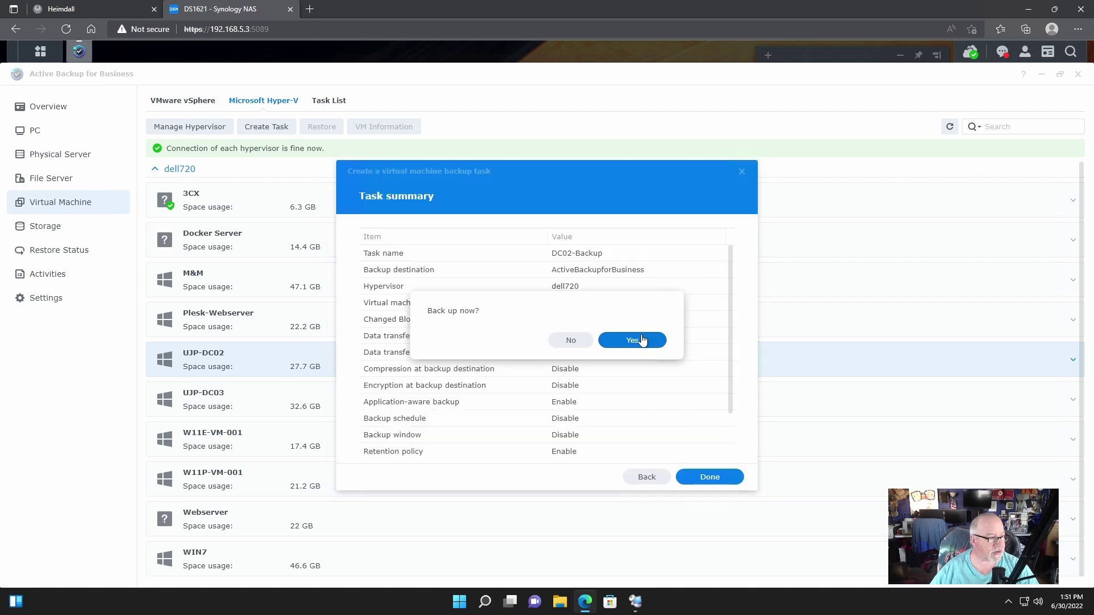
click(641, 341)
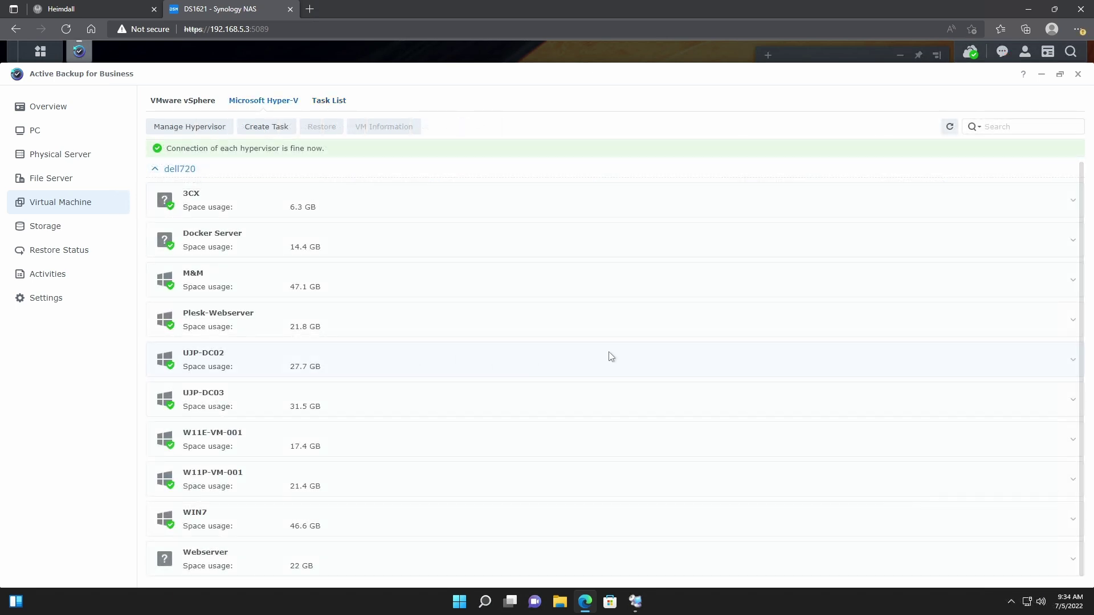
Step: Check the Task List for nine Successful backups, then return to the dell720 Hyper-V list
scroll(611, 356, down, 1)
scroll(611, 357, up, 1)
click(329, 107)
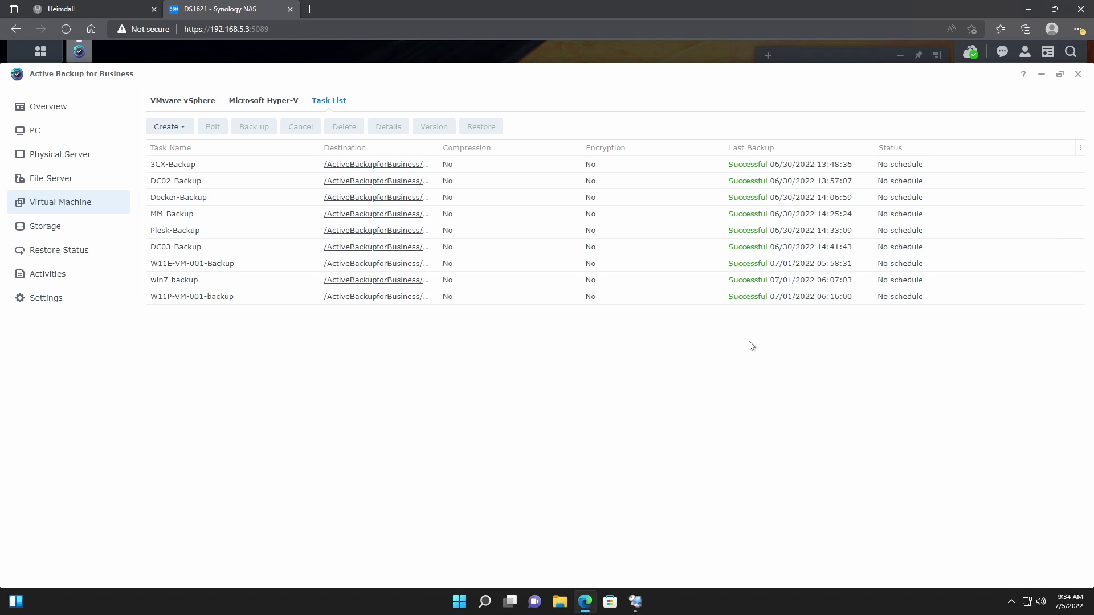
click(278, 105)
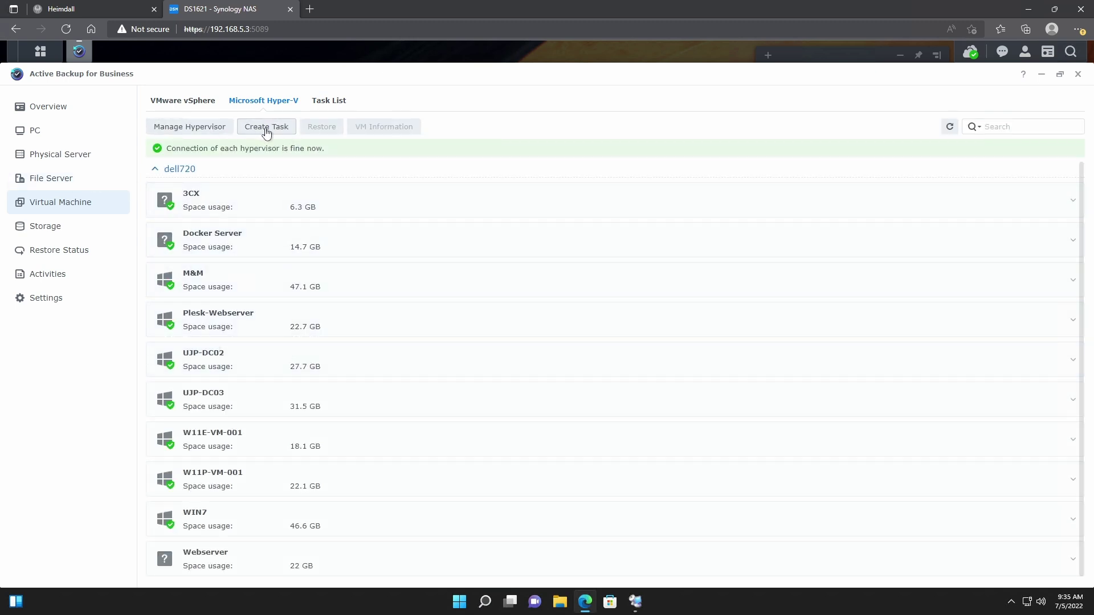
Step: Inspect 3CX-Backup's schedule in the task editor and cancel, leaving it manual
click(329, 103)
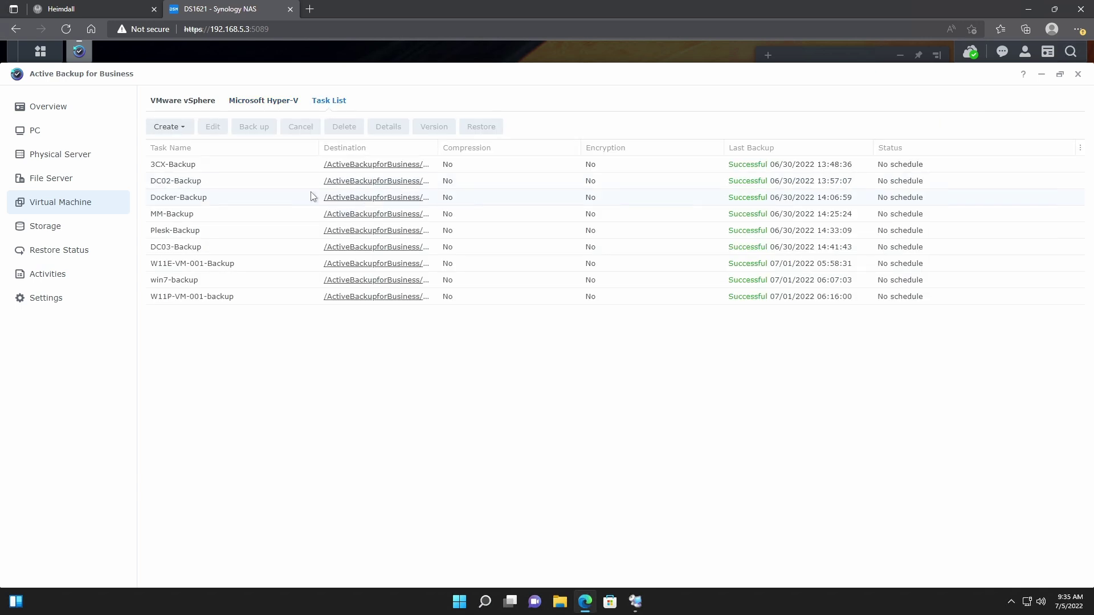
click(199, 166)
click(213, 128)
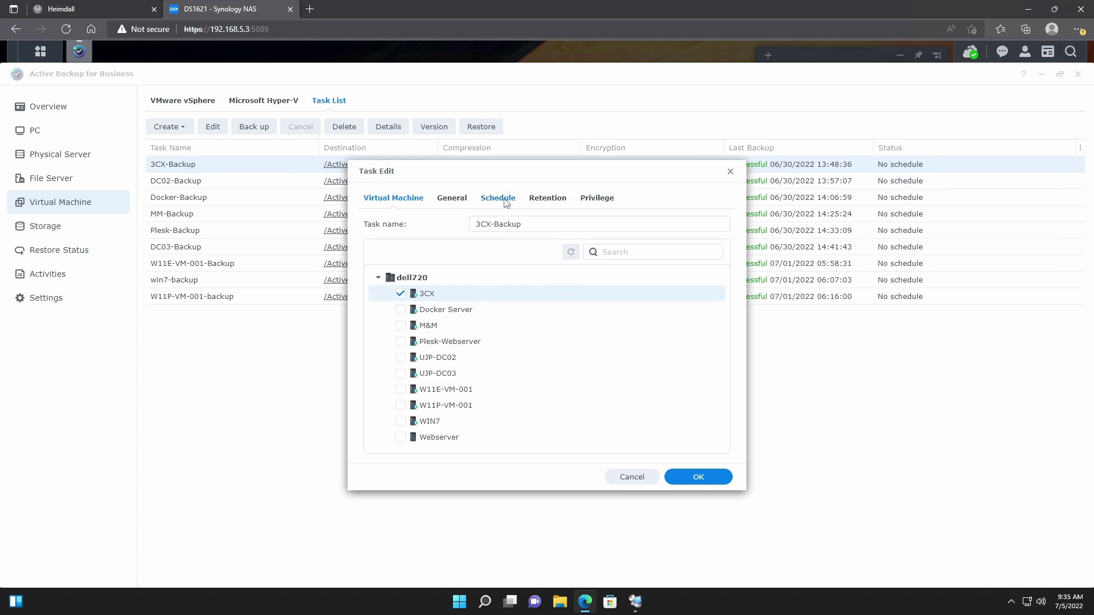
click(504, 201)
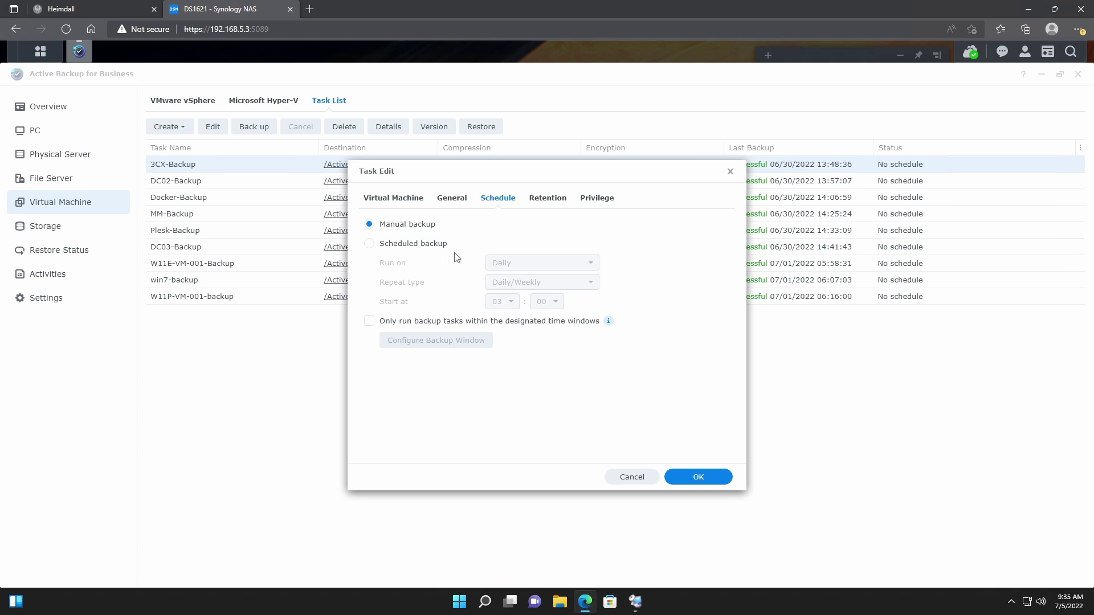
click(634, 475)
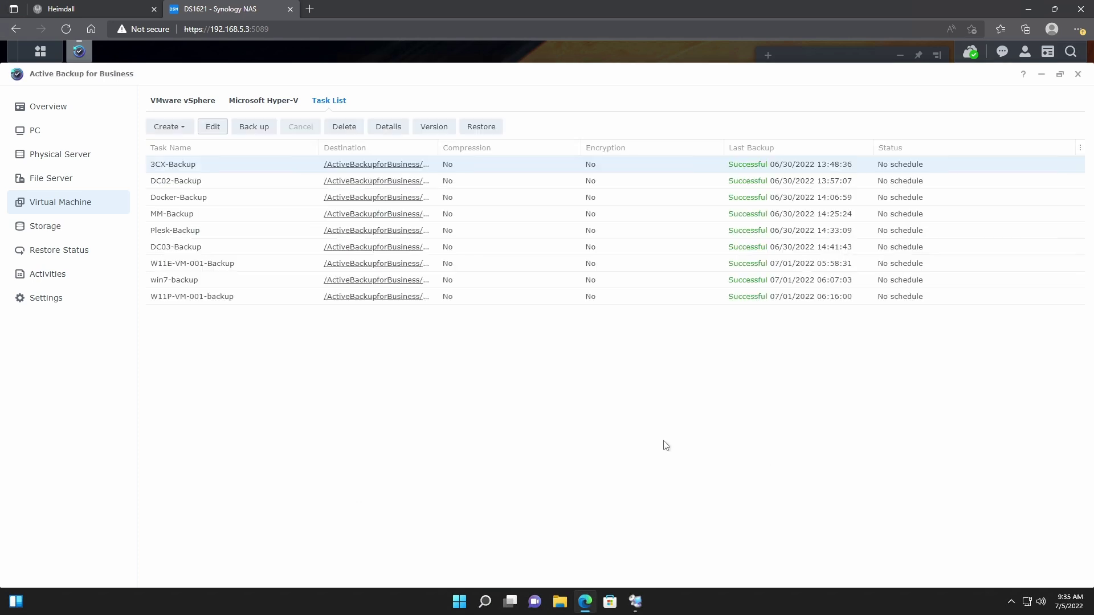
Step: Browse to the Physical Server backups and select PROMETHEUS to see its Successful status
click(54, 177)
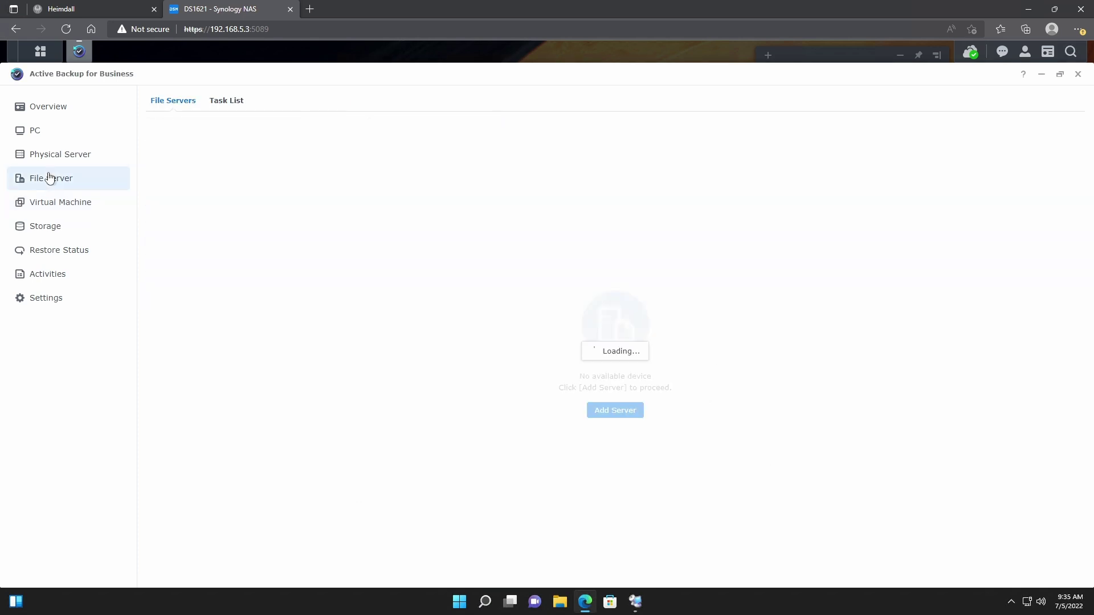
click(80, 156)
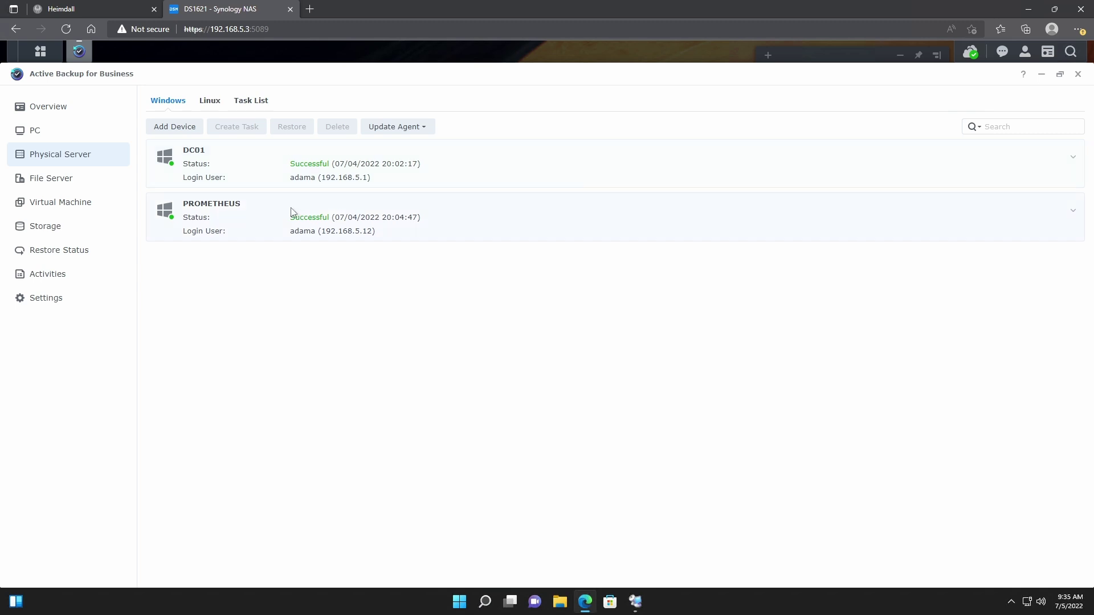
click(247, 221)
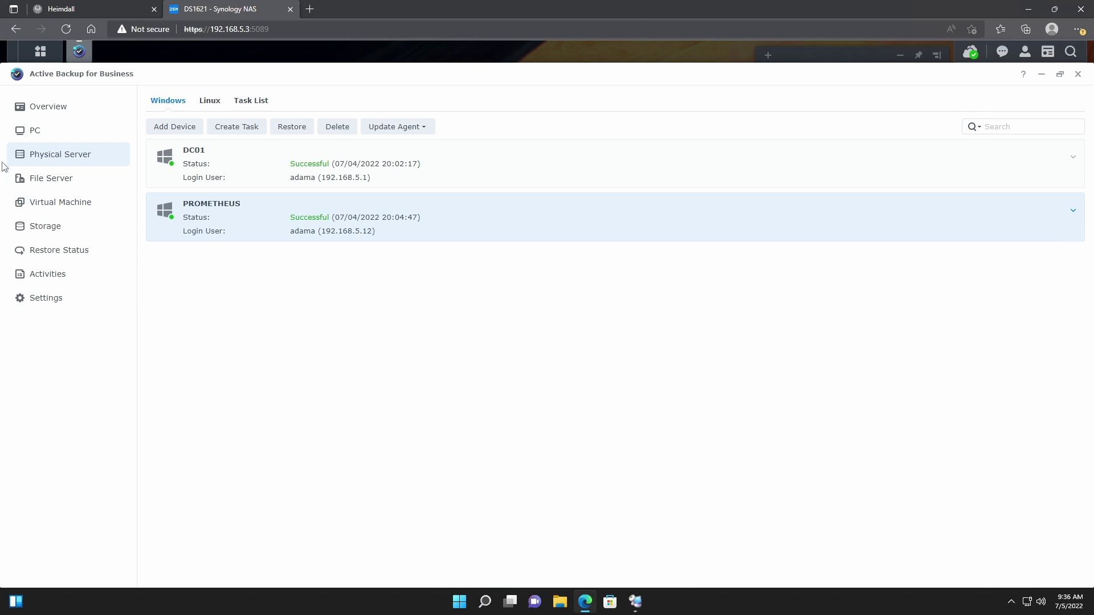
Step: Check the Overview dashboard's 9 protected VMs and 2 physical servers, then reopen dell720's Hyper-V VM list
click(47, 110)
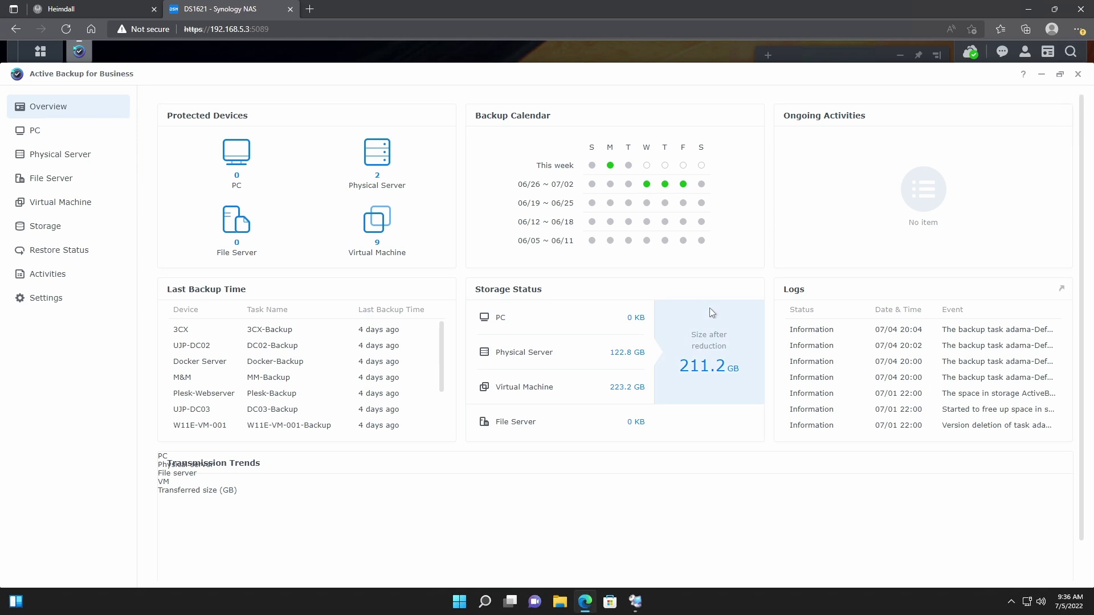
mouse_move(829, 489)
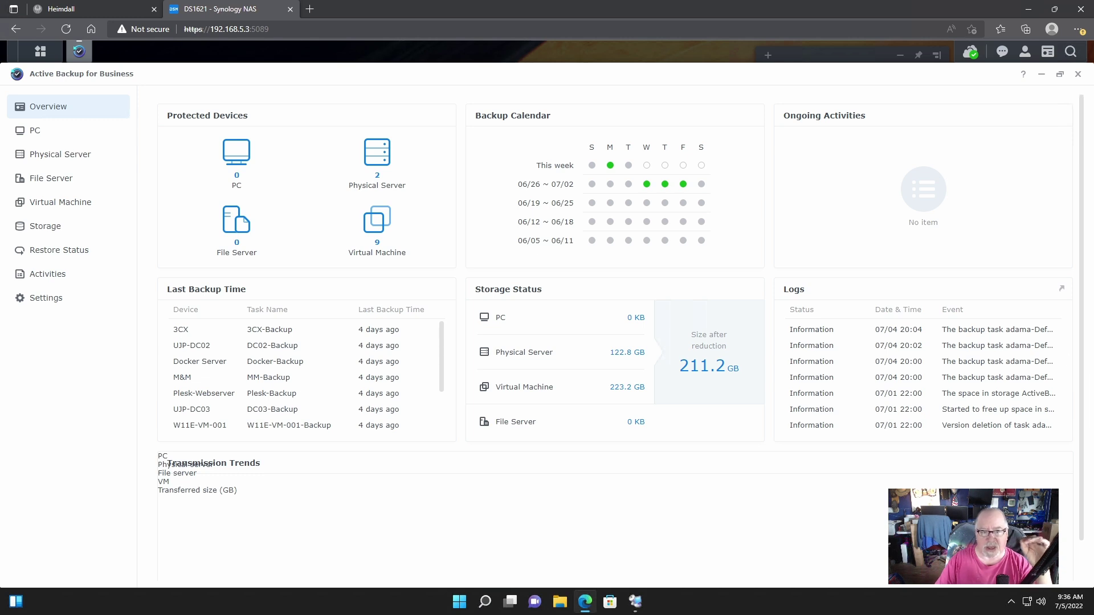
click(63, 203)
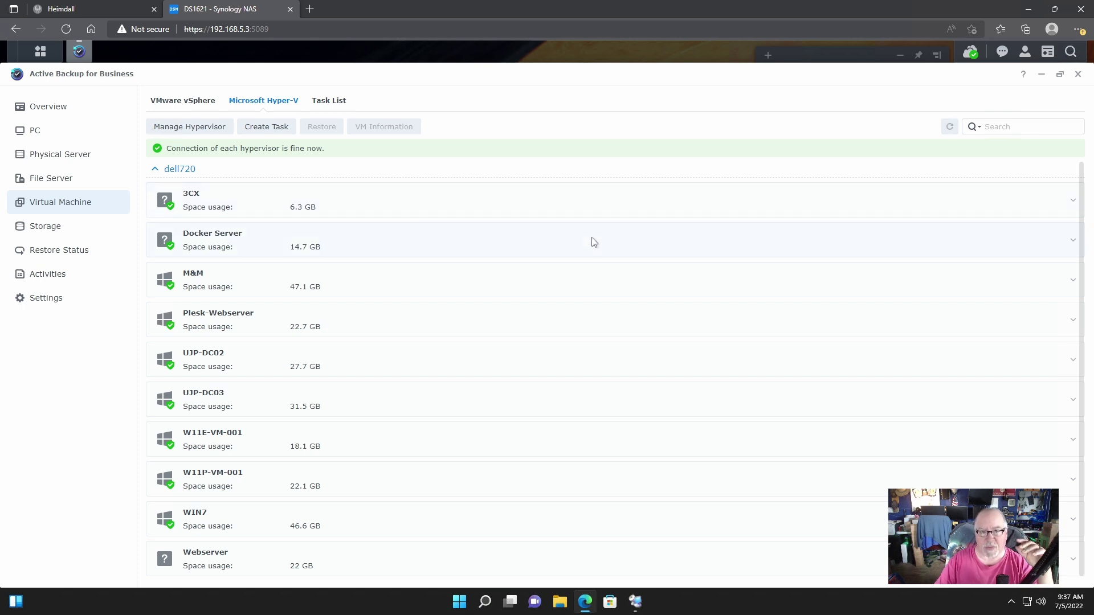
Step: Visit the PC backups page, then return to the Overview dashboard showing 211.2 GB after reduction
click(38, 132)
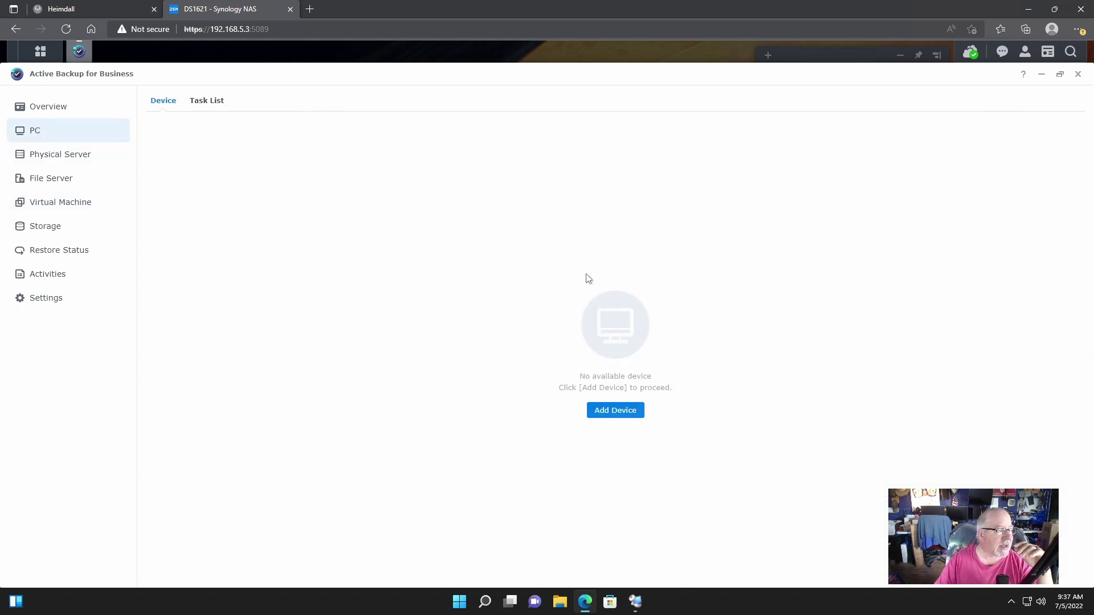
click(50, 109)
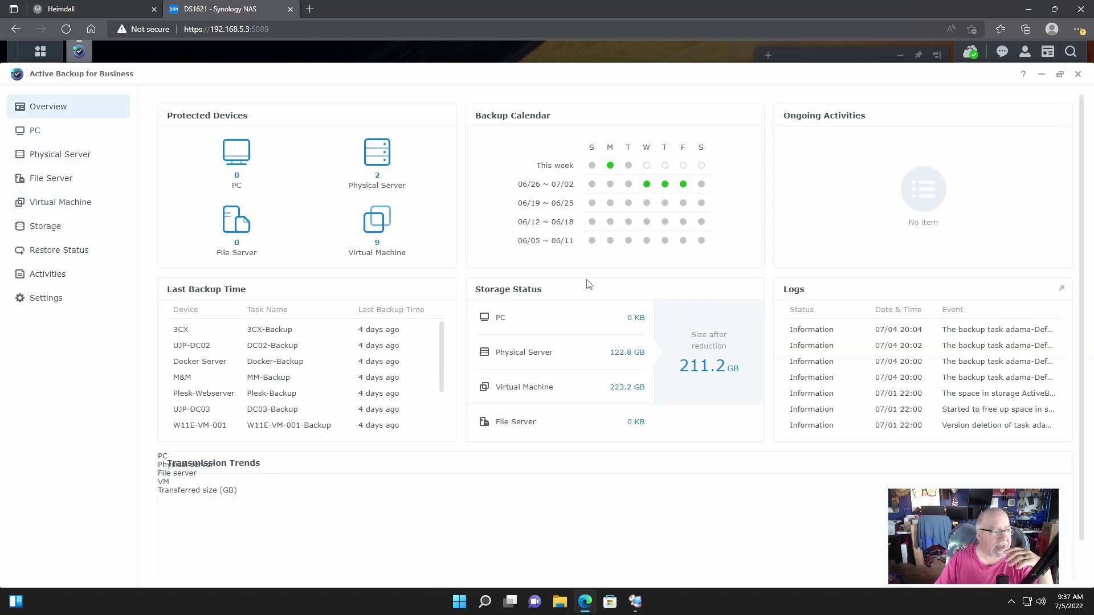